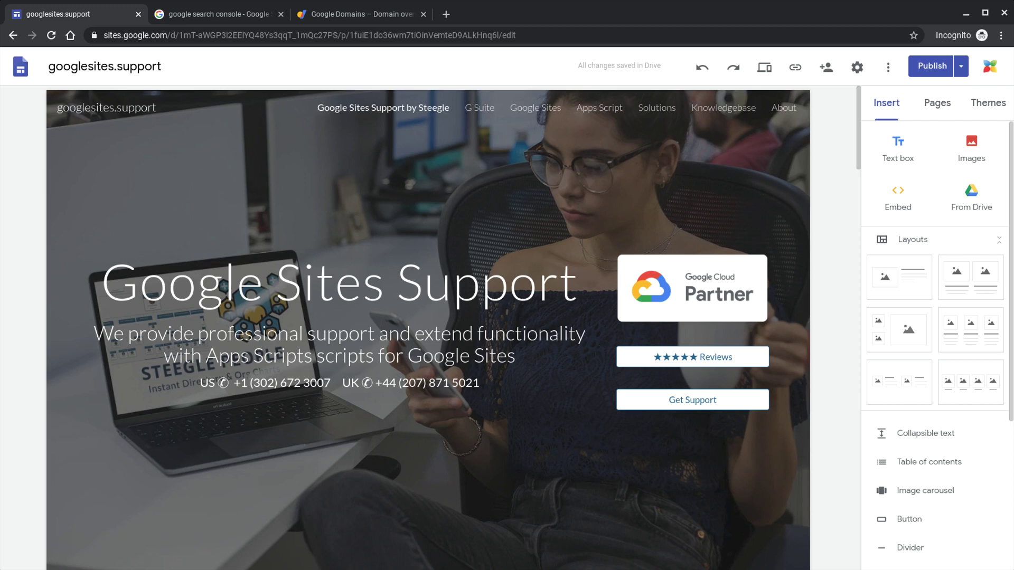
Select the googlesites.support site name, click away, and switch to the 'google search console' results tab
double_click(83, 65)
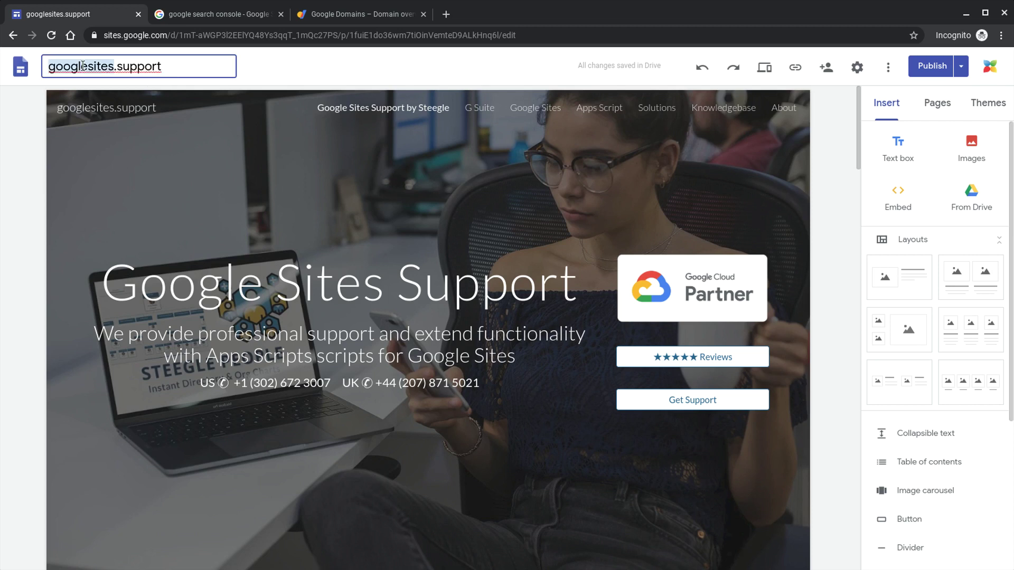
triple_click(83, 66)
key("ctrl+c")
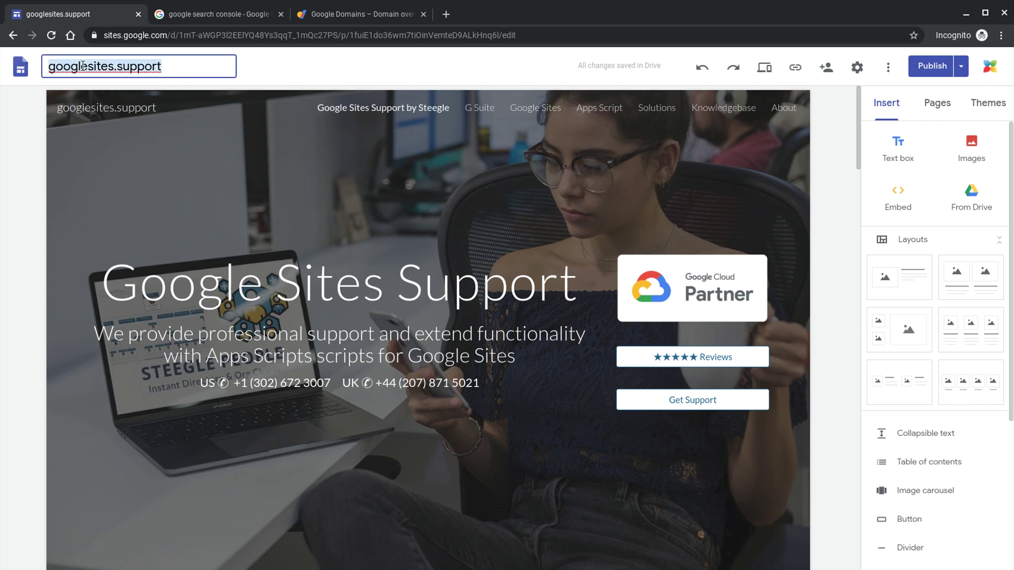
mouse_move(126, 175)
left_click(847, 199)
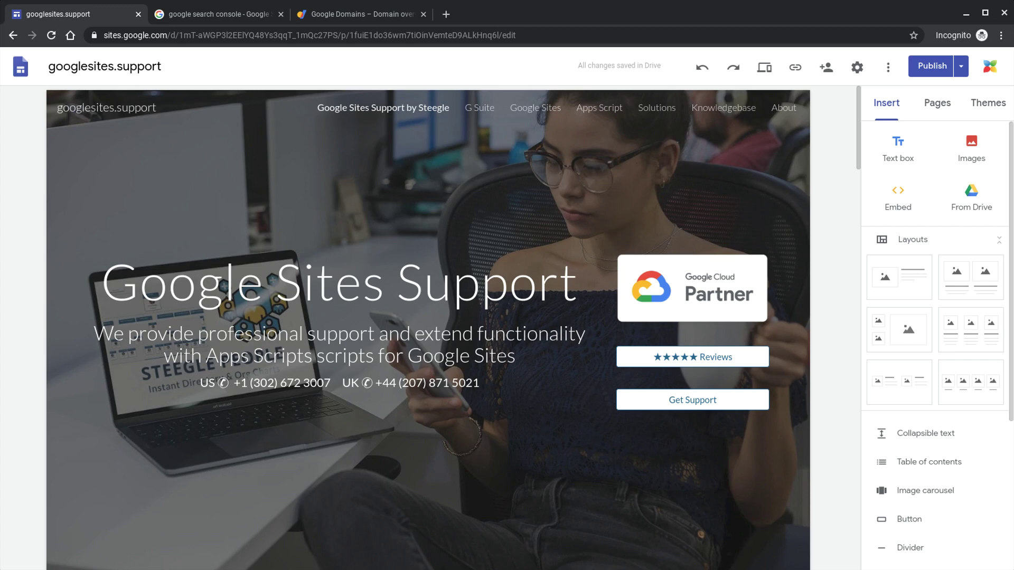
left_click(208, 10)
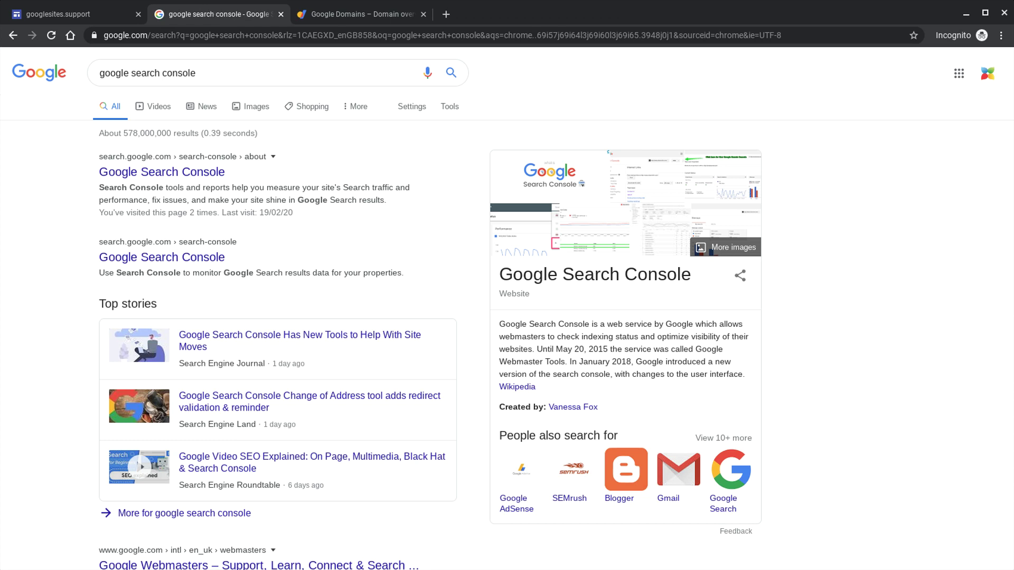
Open the Google Search Console result and choose Start now to reach property setup
left_click(201, 172)
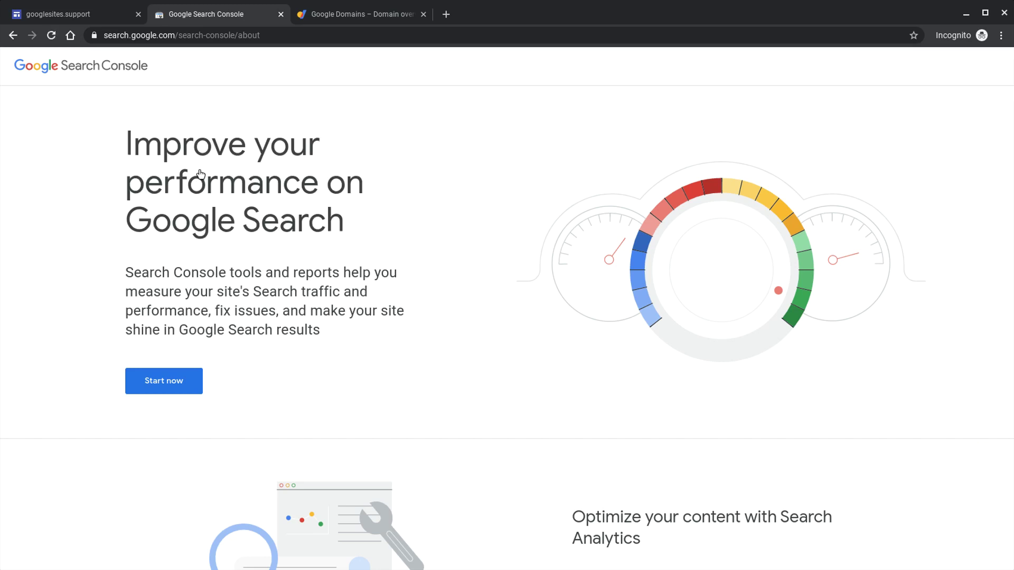
left_click(183, 391)
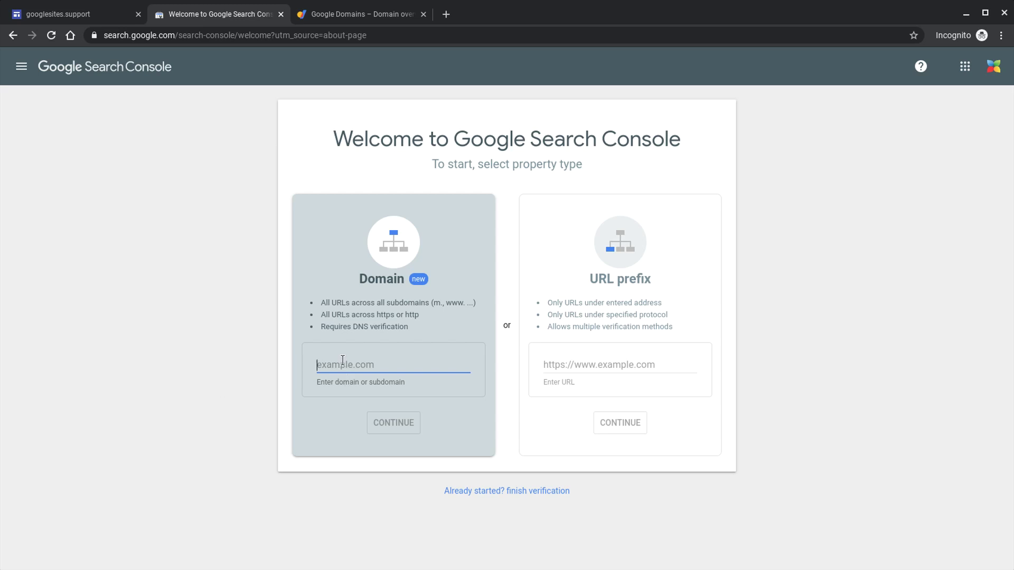
Enter googlesites.support in the Domain field and continue
key("ctrl+v")
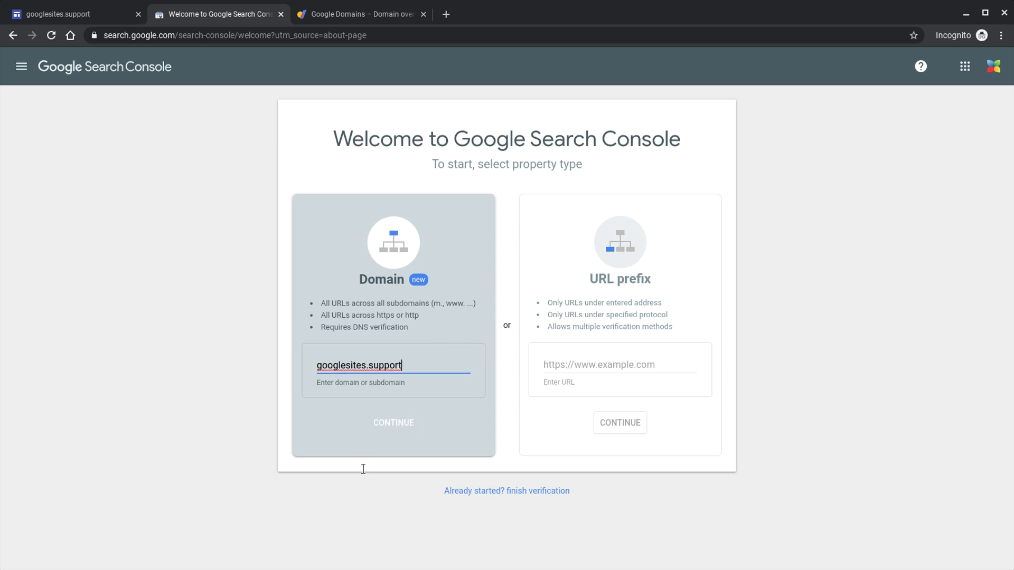
left_click(384, 422)
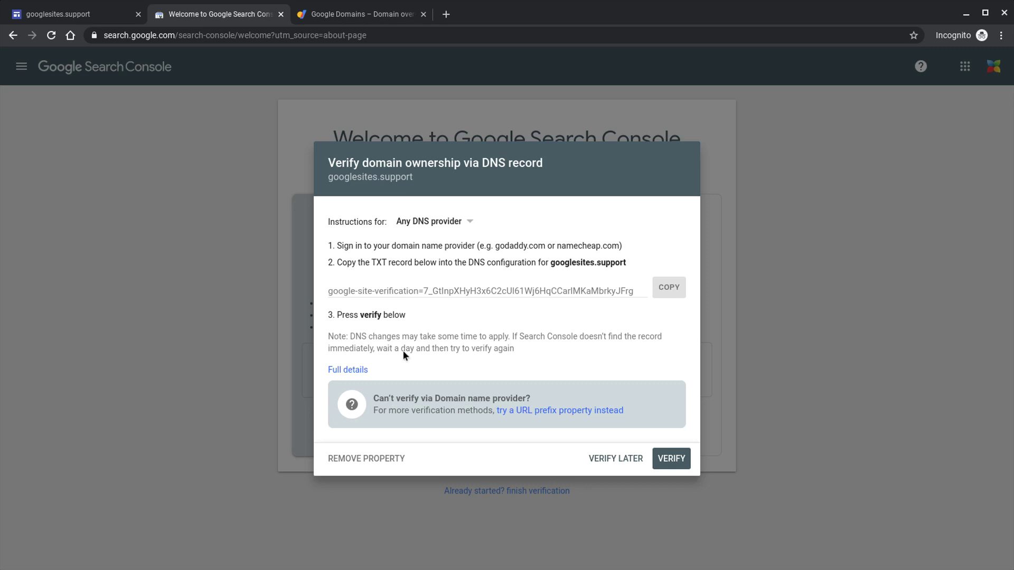
Copy the google-site-verification TXT record from the Verify domain ownership dialog
left_click(405, 286)
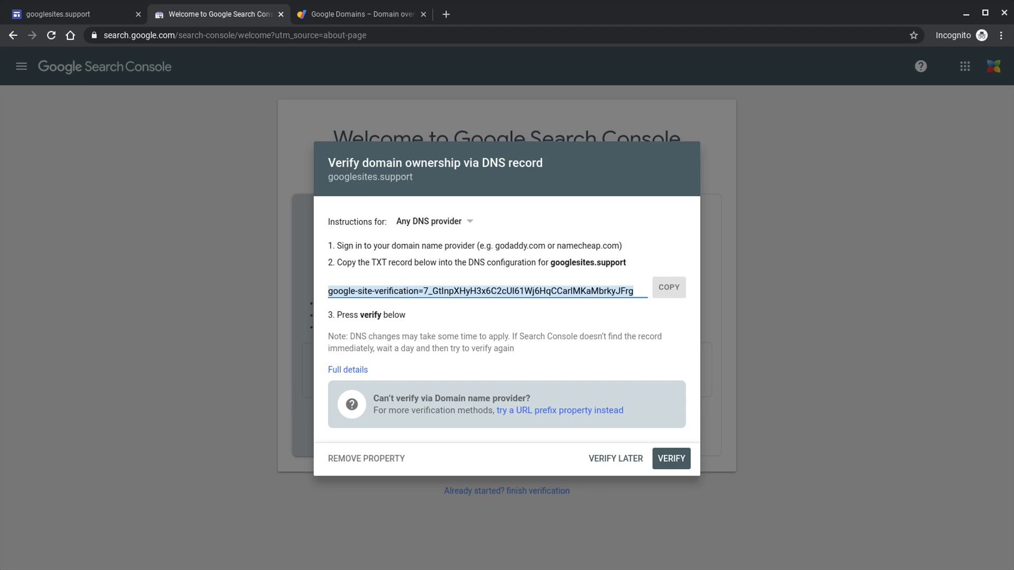
left_click(670, 288)
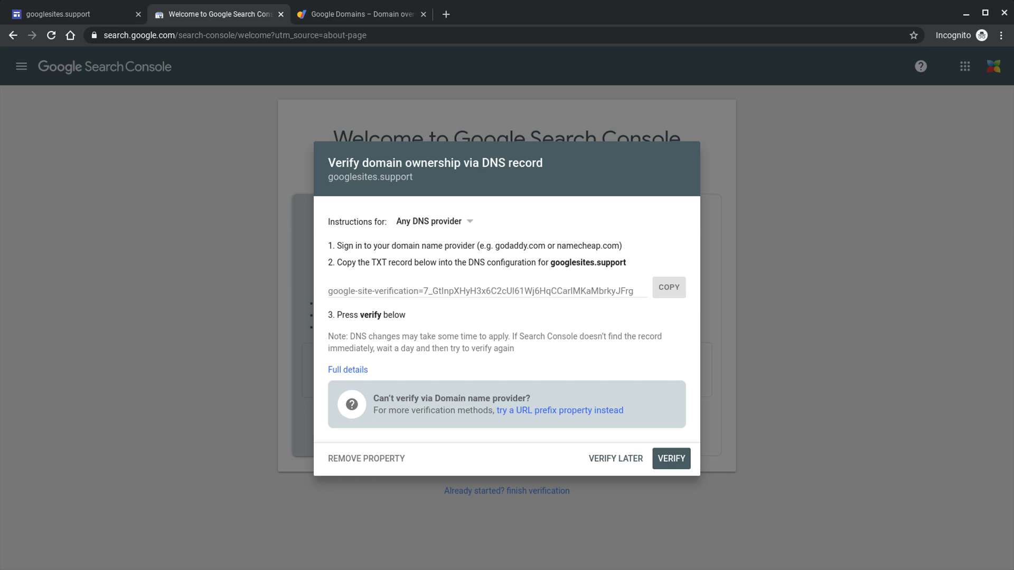
Go to the googlesites.support DNS page in Google Domains and scroll to Custom resource records
left_click(347, 14)
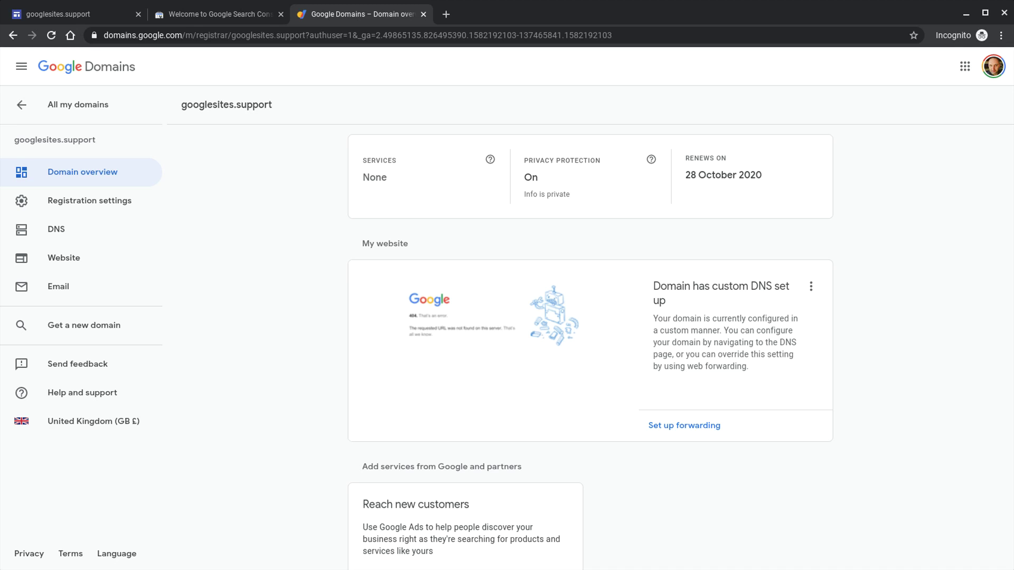
left_click(64, 231)
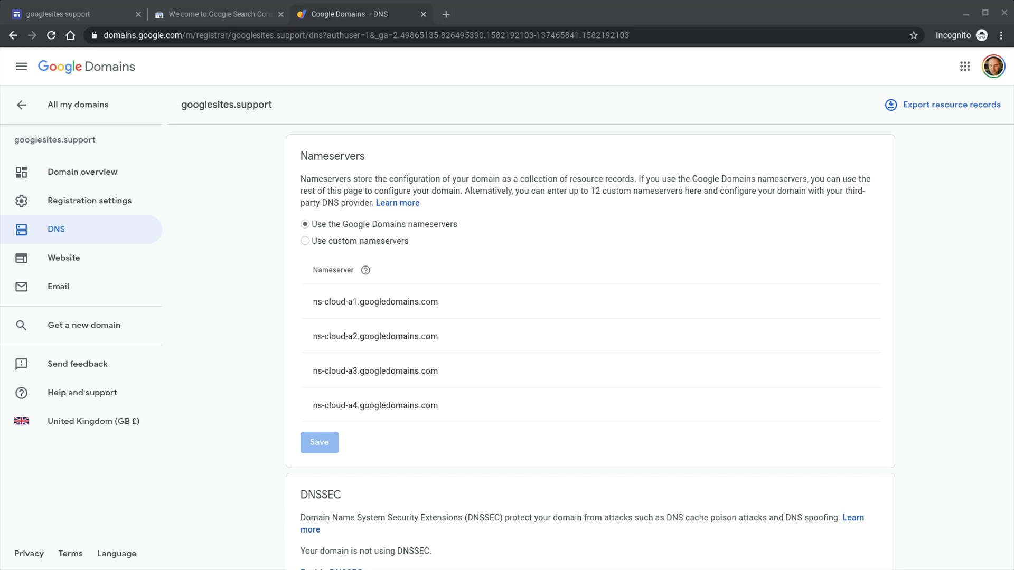
left_click(463, 77)
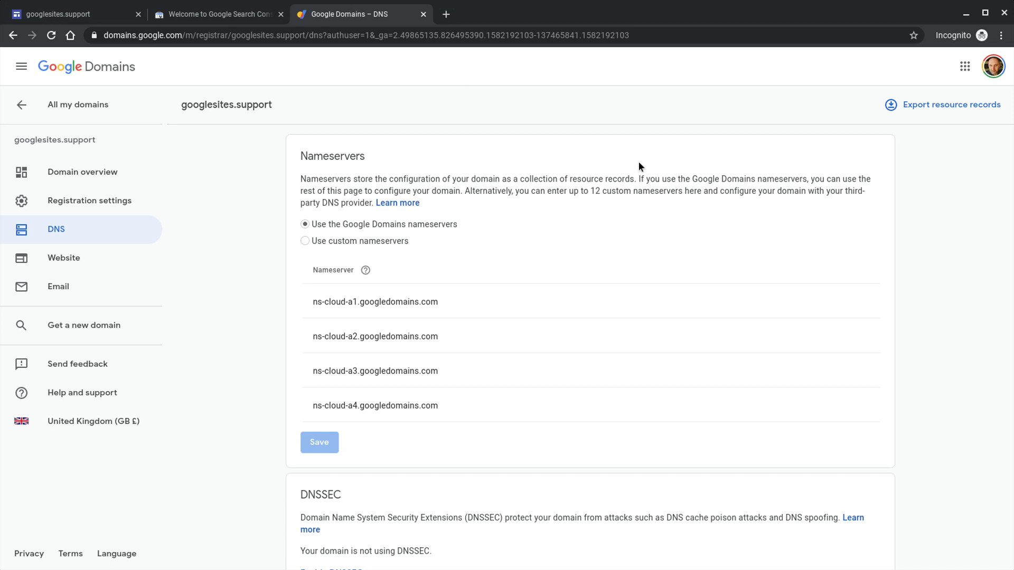
scroll(910, 203, "down", 6)
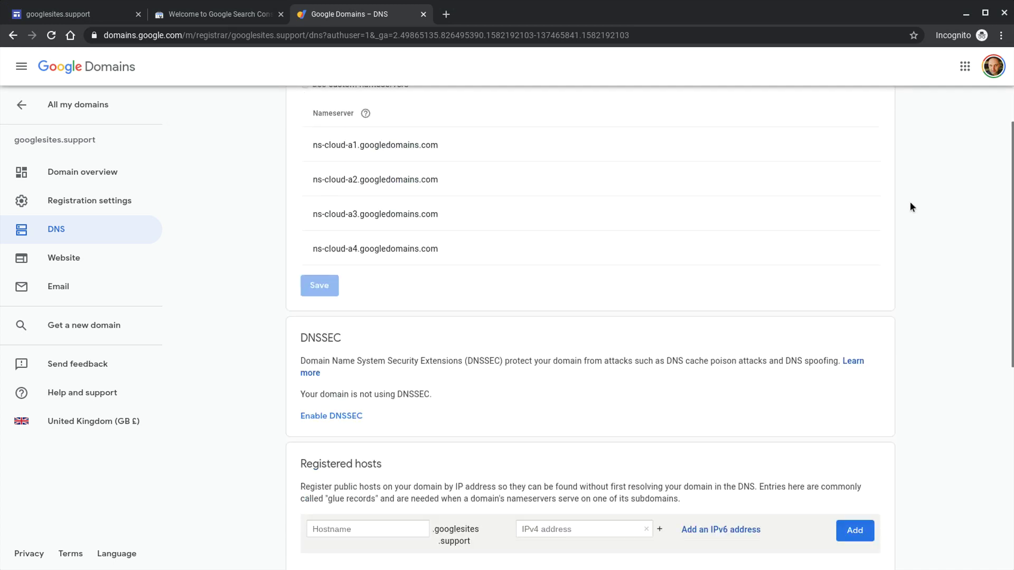
Add an @ TXT record whose data is the pasted google-site-verification string
scroll(910, 201, "down", 4)
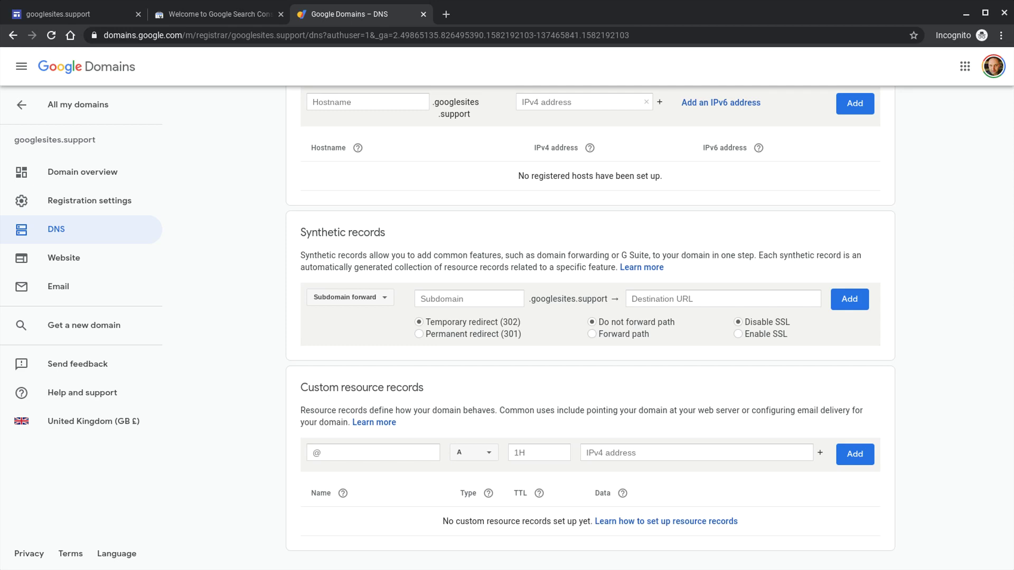
left_click(363, 452)
type("@")
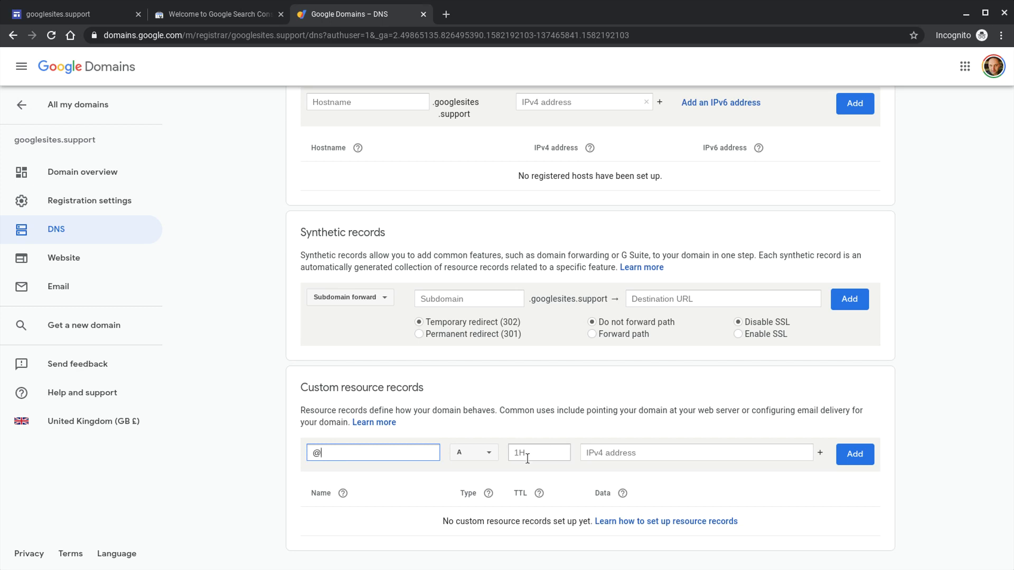
left_click(472, 460)
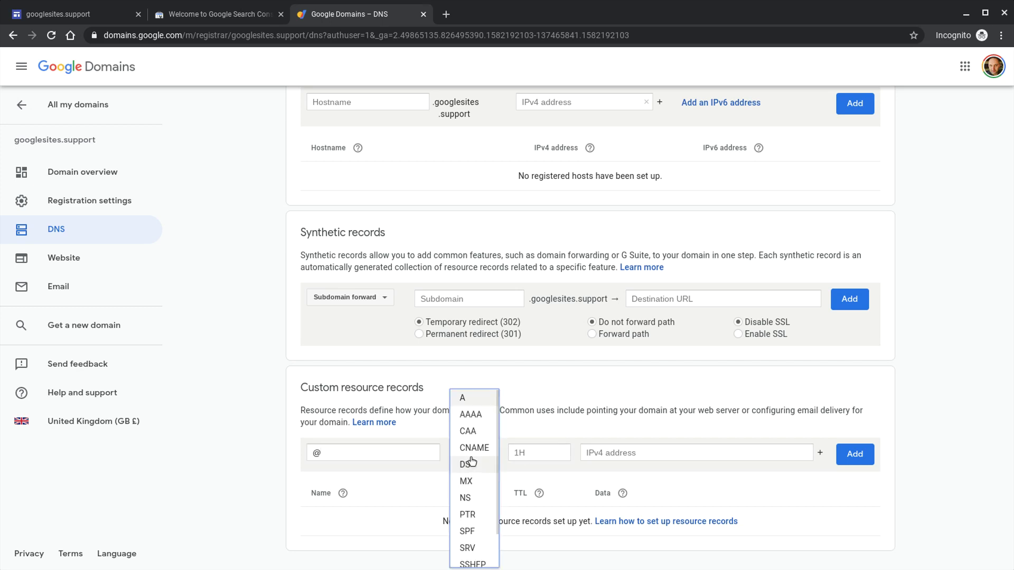
scroll(473, 494, "down", 1)
left_click(478, 557)
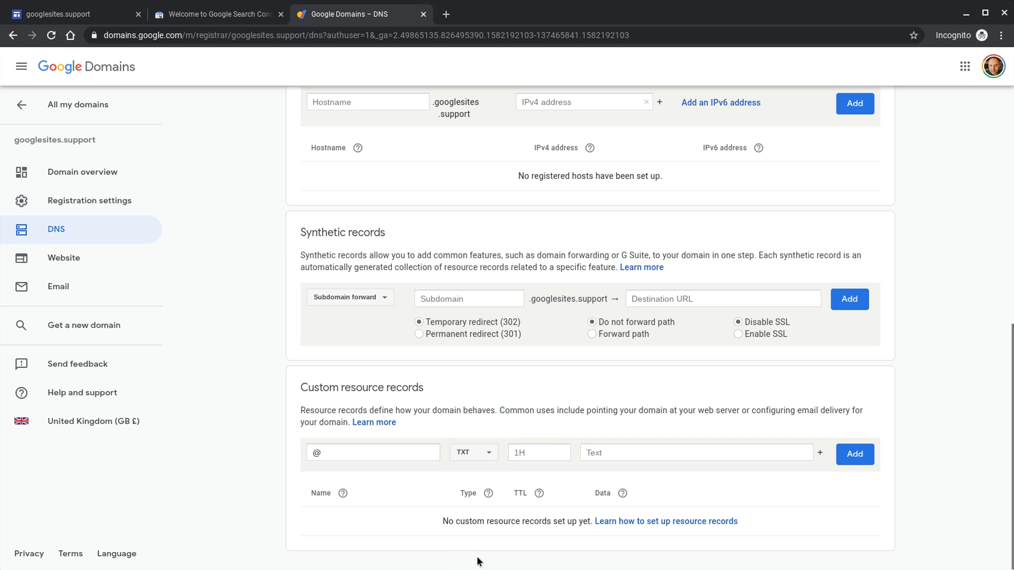
left_click(614, 451)
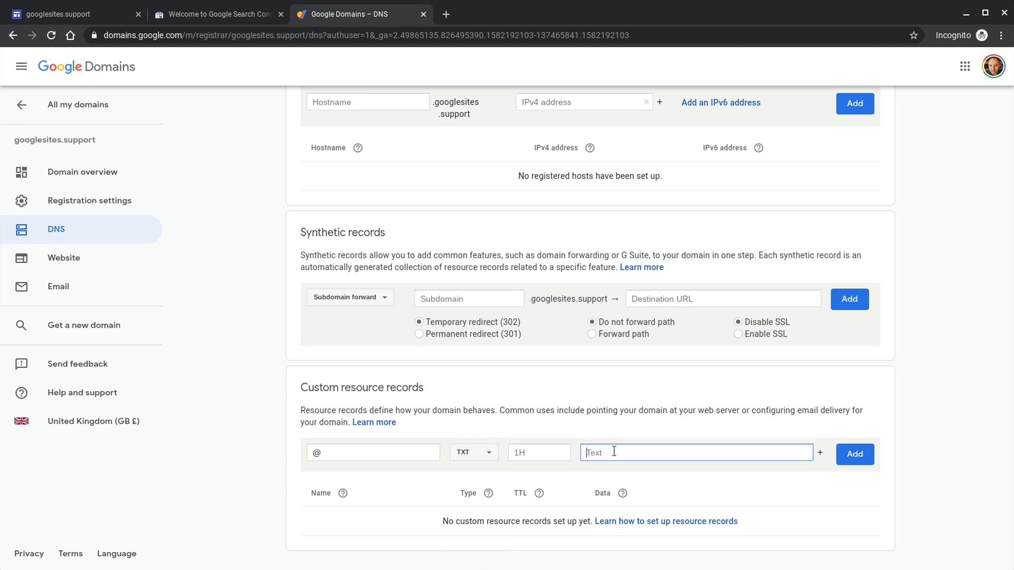
key("ctrl+v")
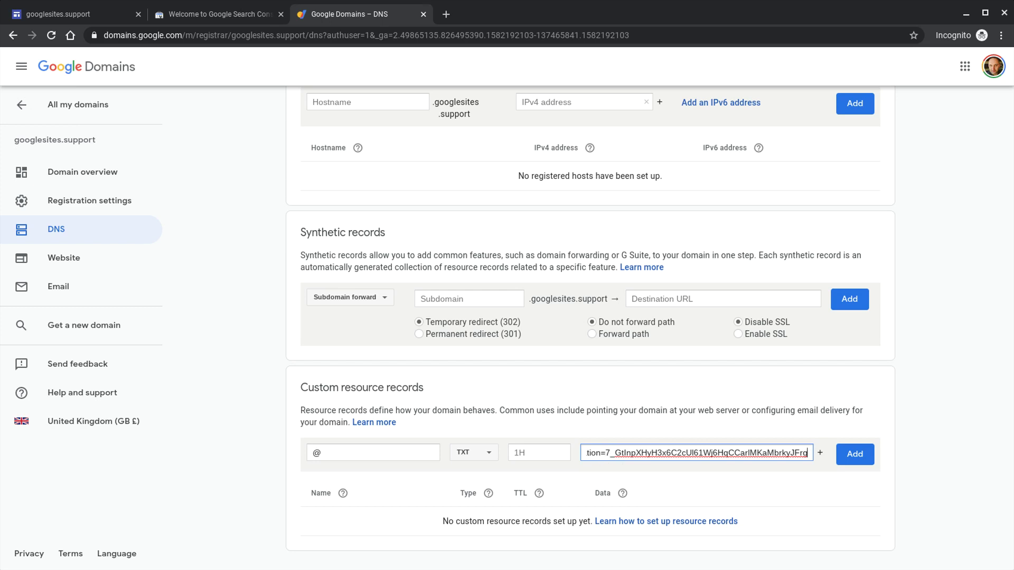
left_click(847, 457)
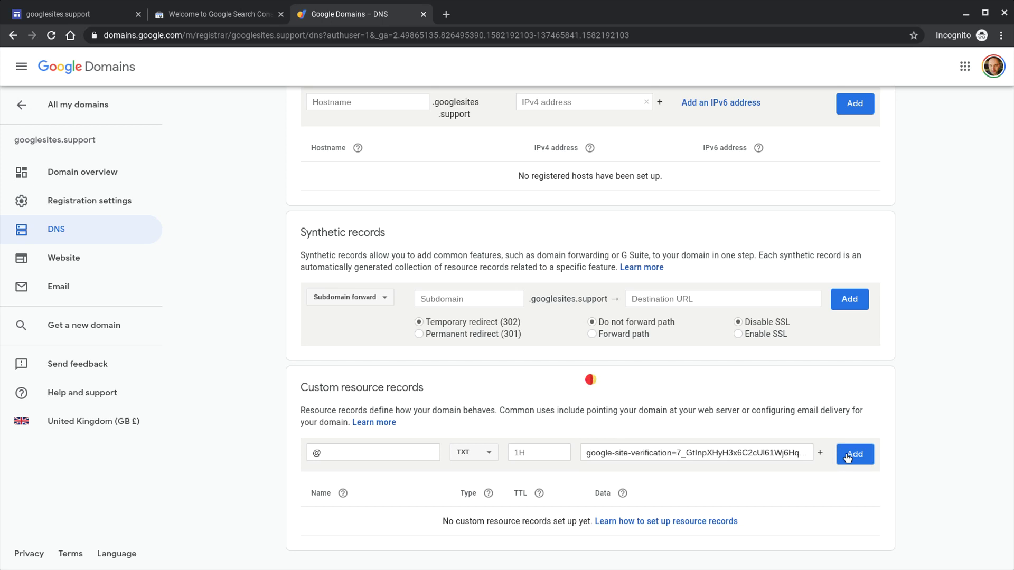
scroll(674, 451, "down", 1)
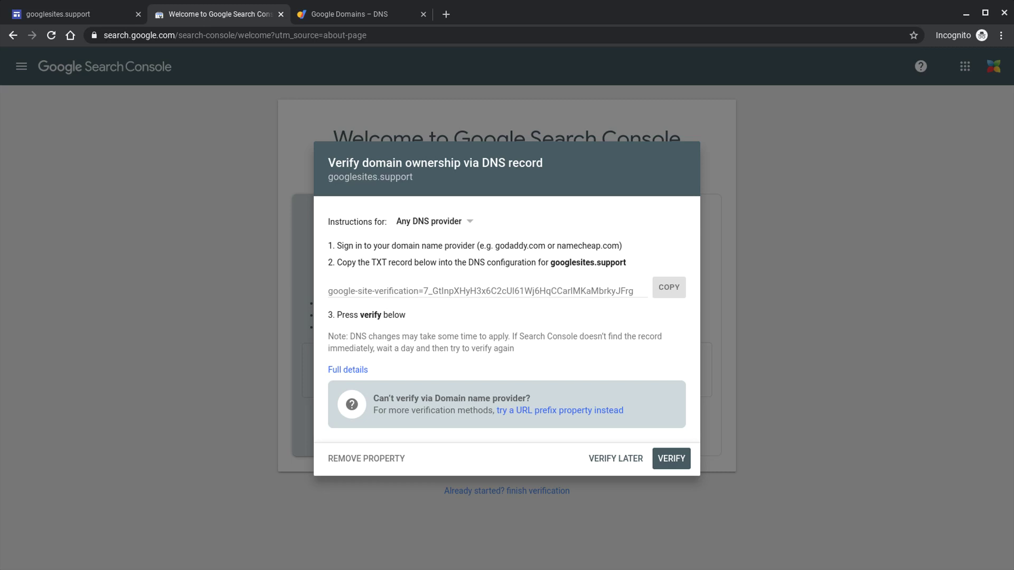
Try verifying googlesites.support twice, dismissing each 'Ownership verification failed' message
left_click(680, 466)
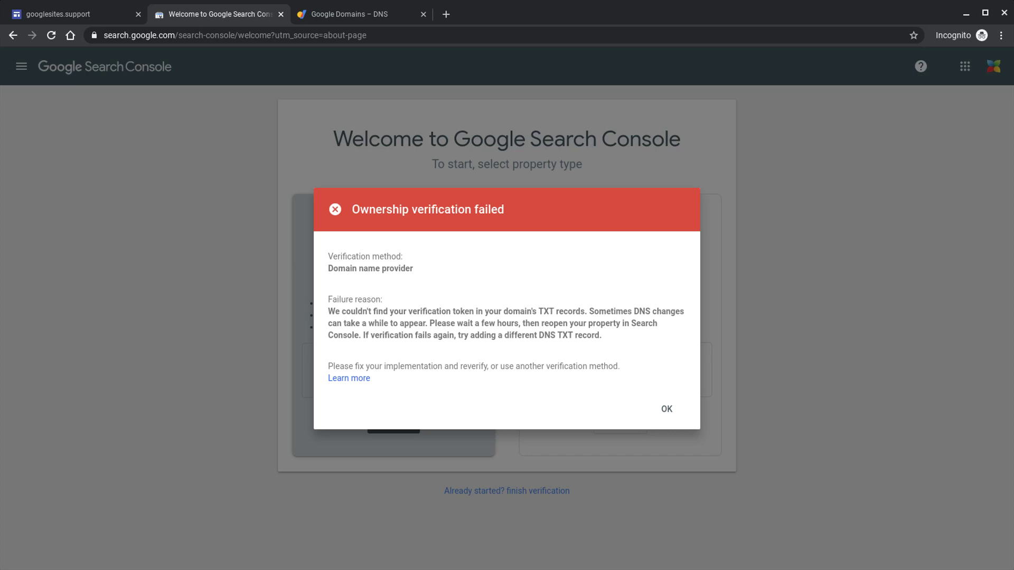
left_click(668, 408)
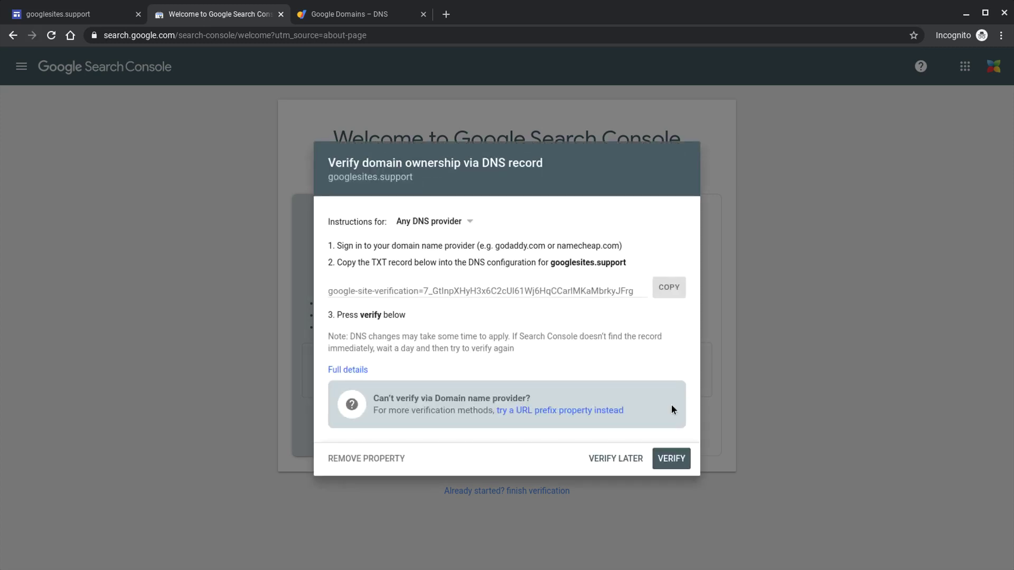
left_click(669, 458)
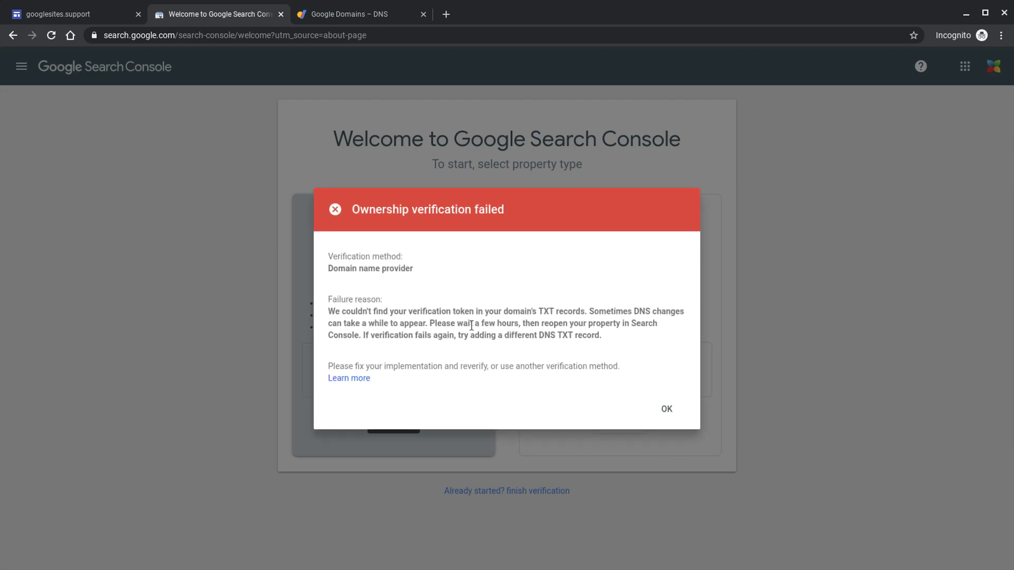
left_click(665, 410)
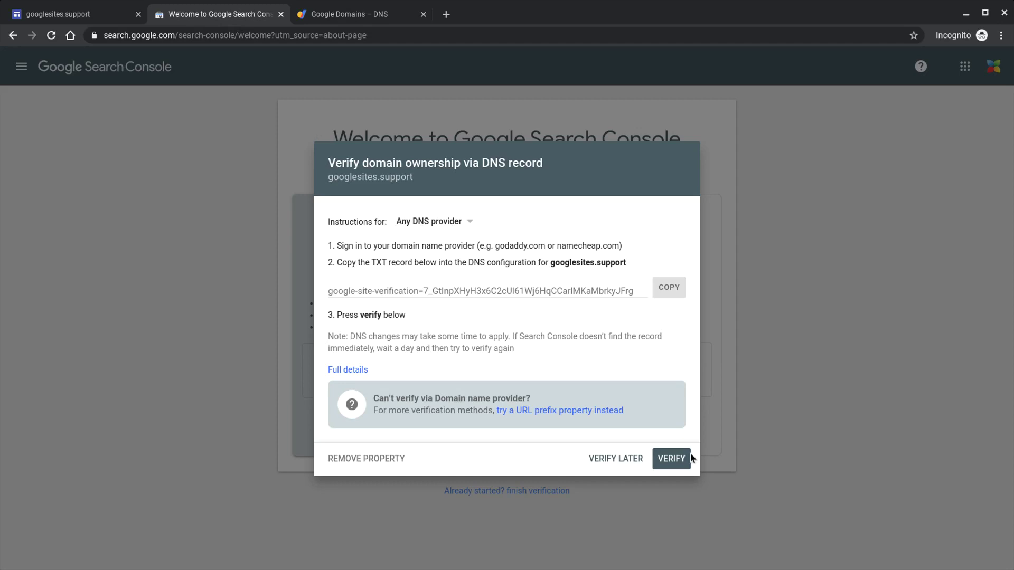
Verify googlesites.support successfully, go to its property, then return to the site editor tab
left_click(672, 458)
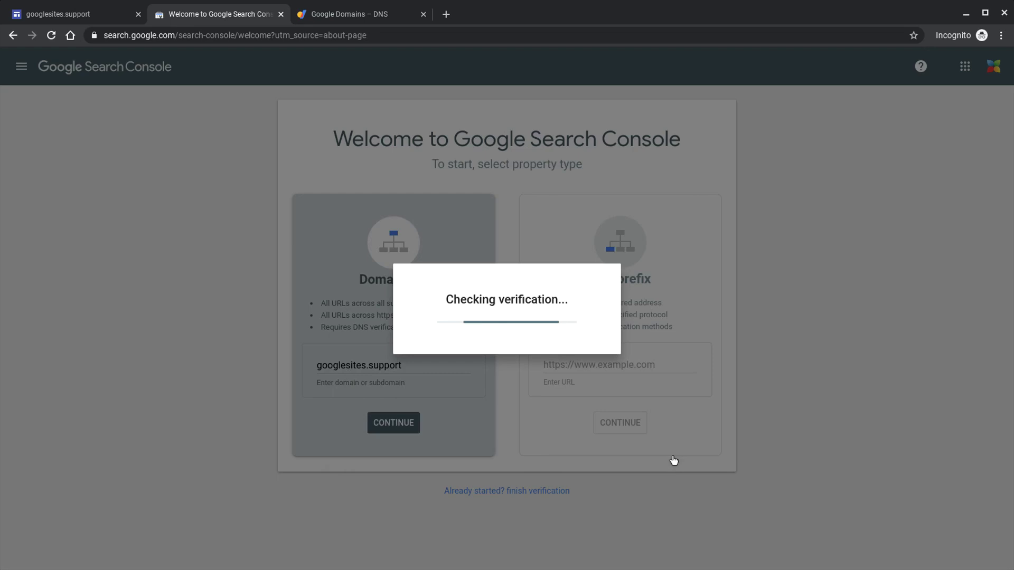
left_click(647, 380)
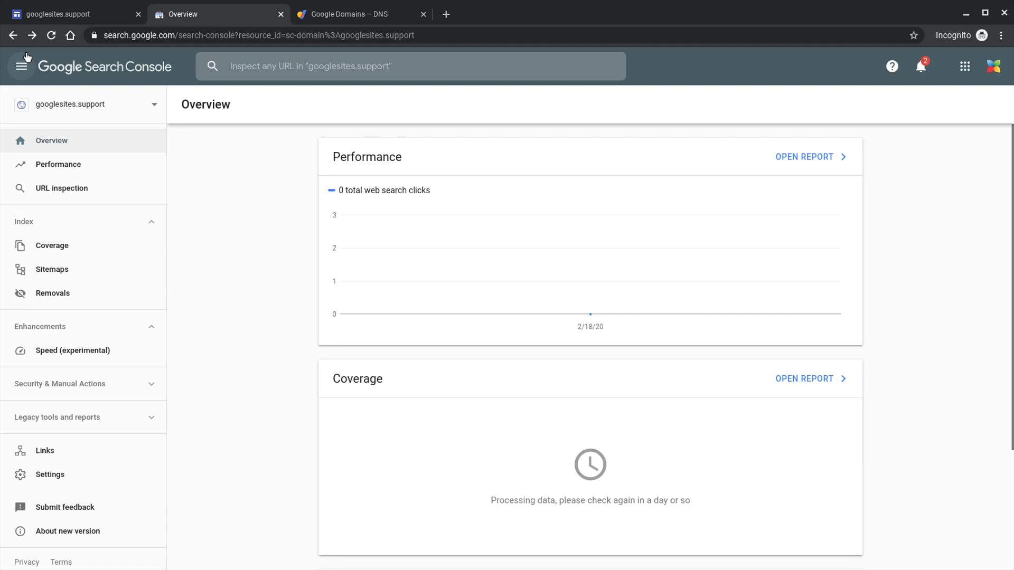
left_click(54, 16)
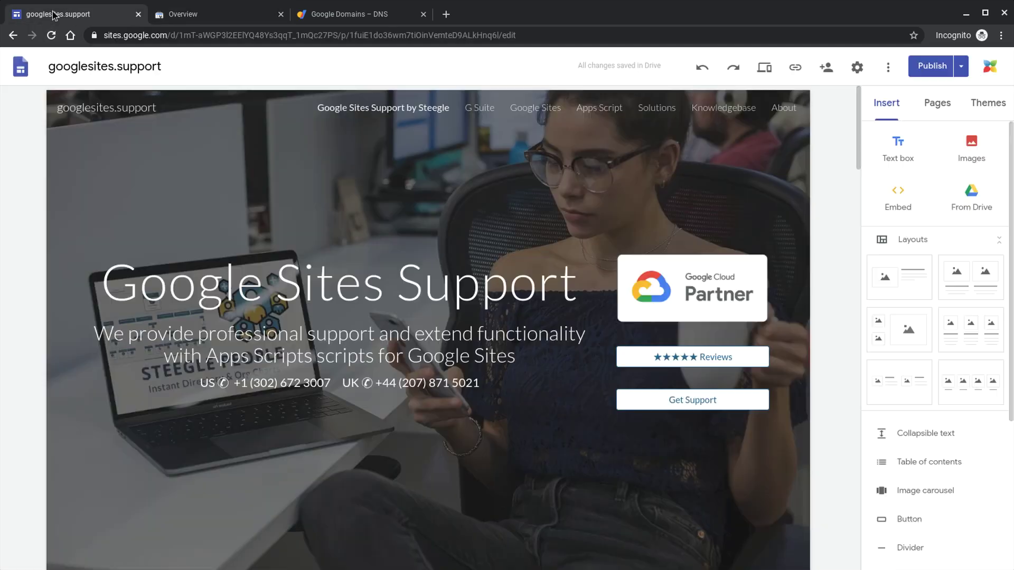
triple_click(126, 68)
key("ctrl+c")
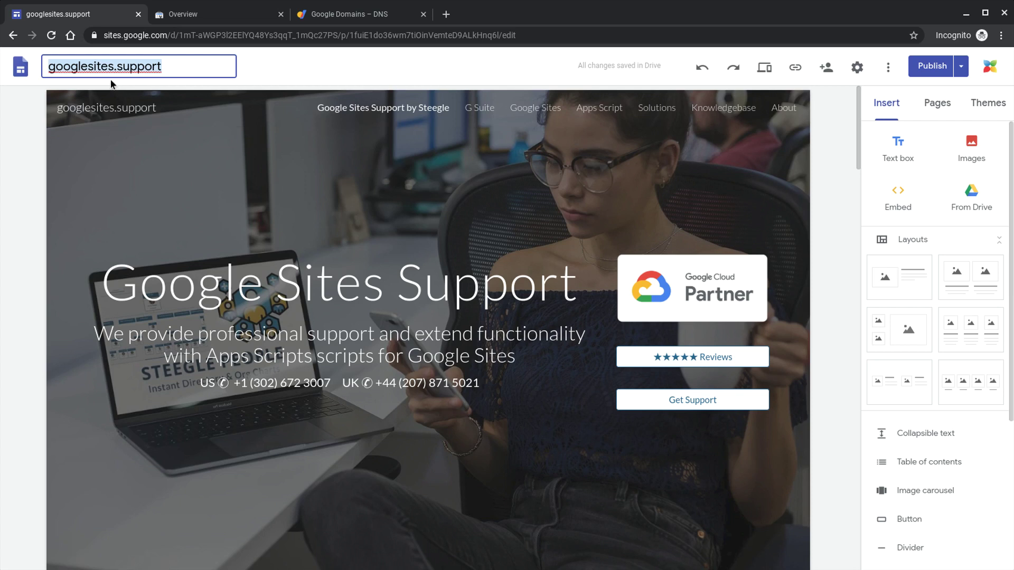
left_click(829, 236)
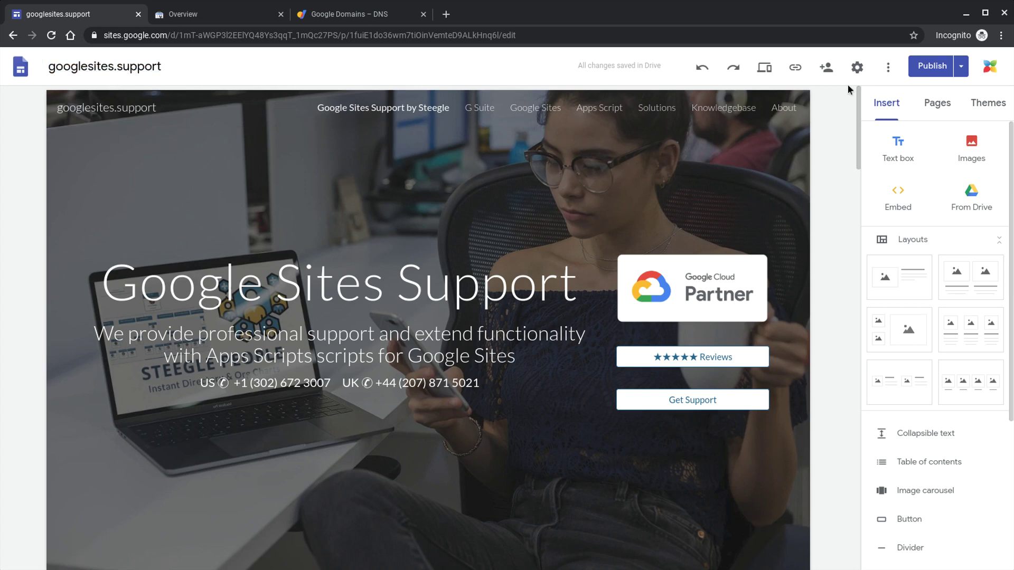
left_click(857, 69)
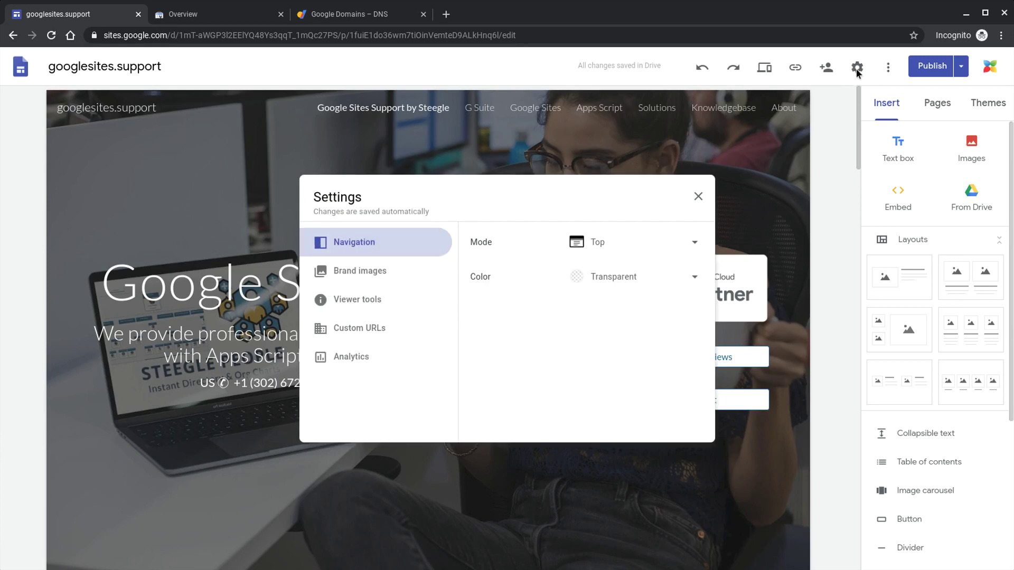
left_click(380, 331)
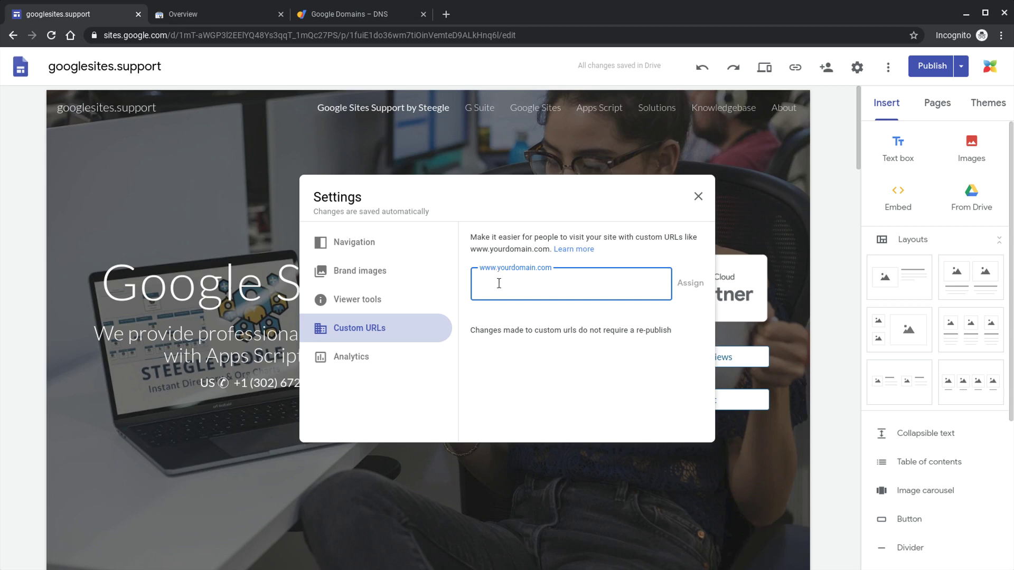
key("ctrl+v")
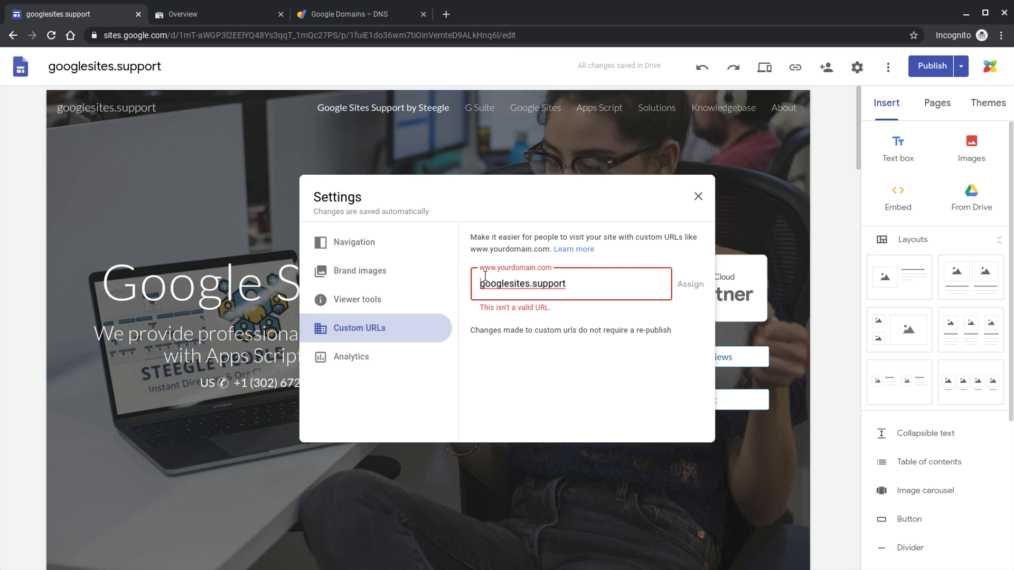
type("www.")
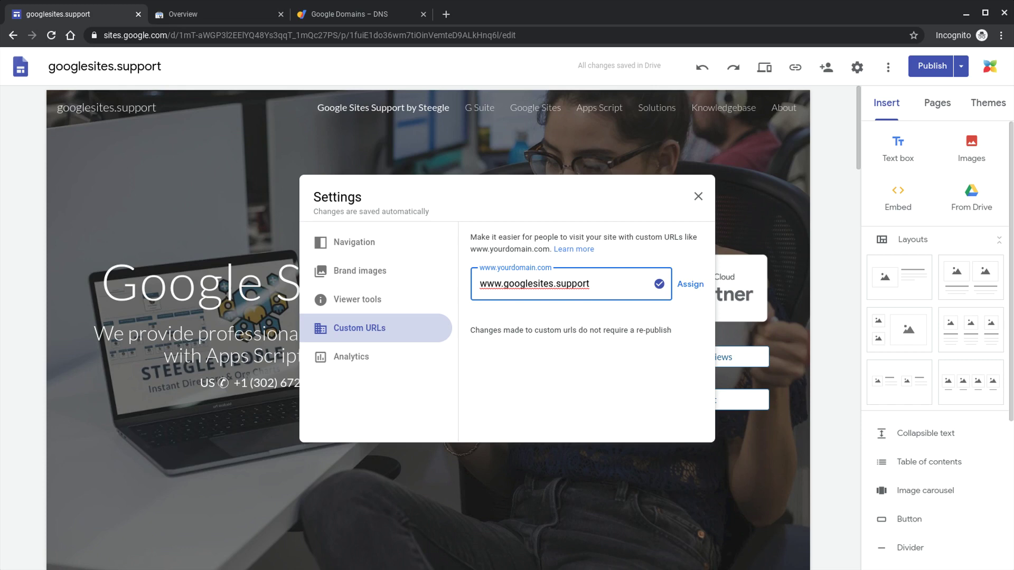
left_click(690, 286)
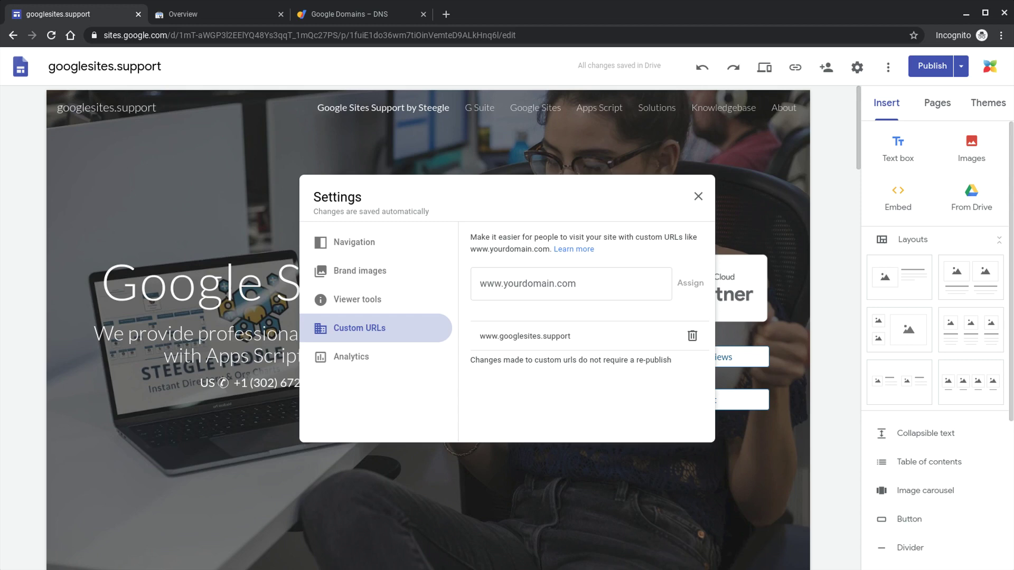
left_click(339, 19)
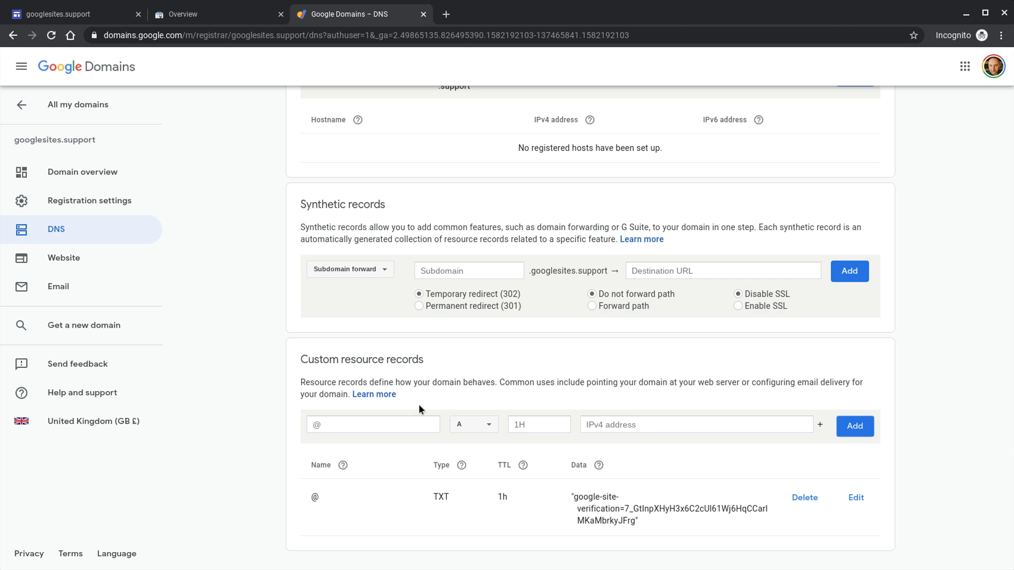
Create a CNAME record with host www and data ghs.googlehosted.com, and save it
left_click(399, 425)
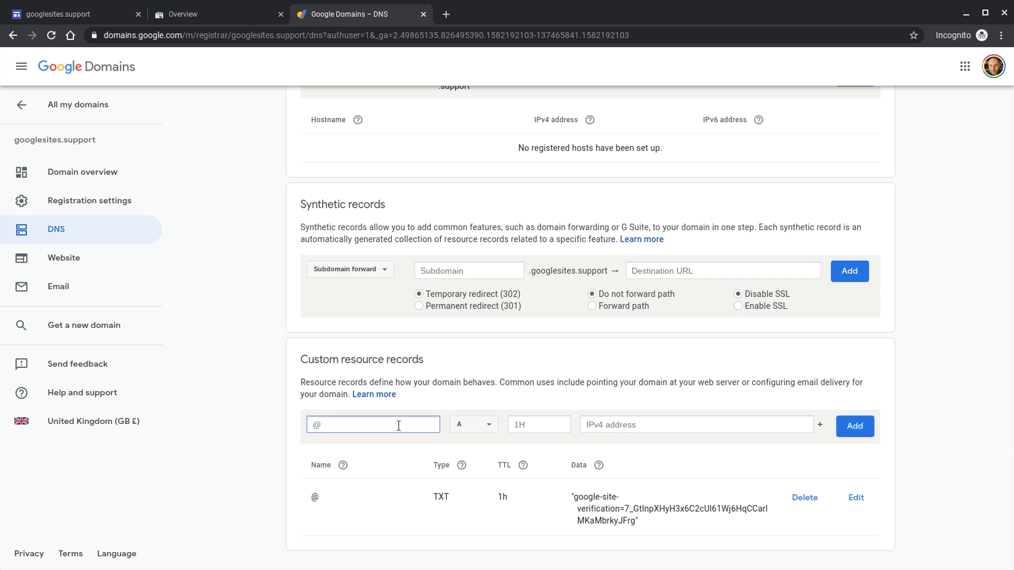
type("www")
left_click(475, 431)
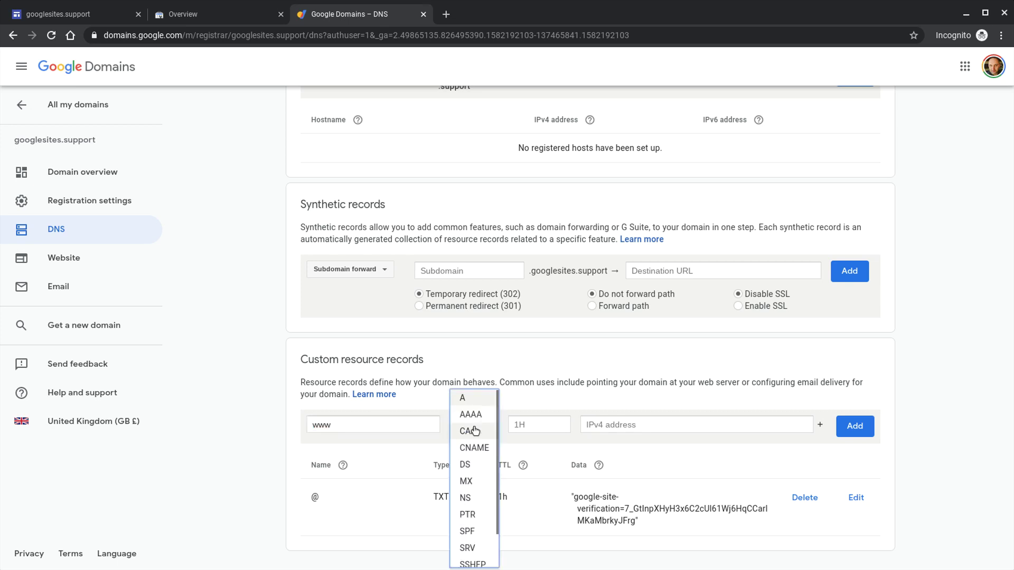
left_click(474, 447)
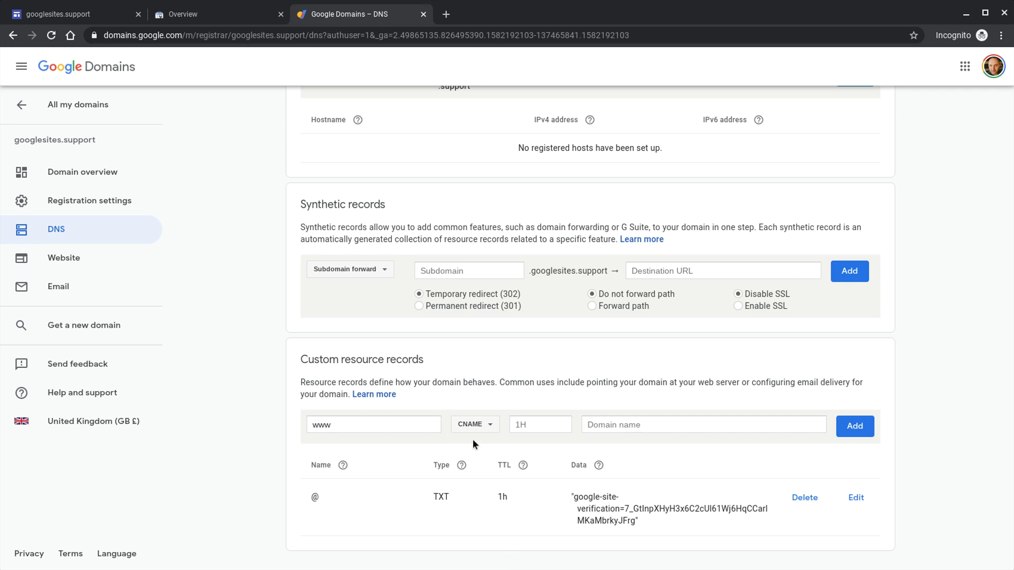
left_click(659, 426)
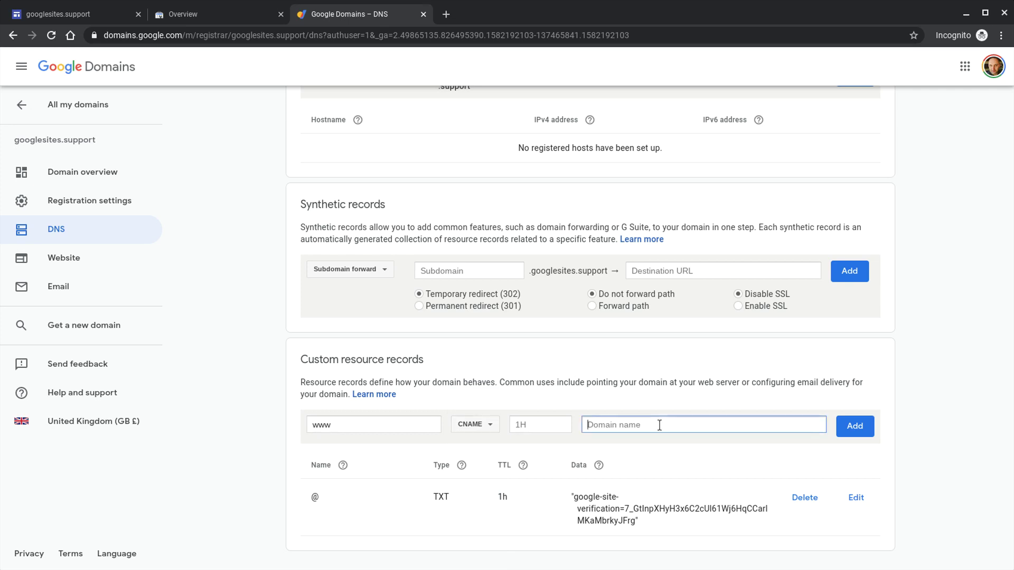
type("ghs.googlehosted.com")
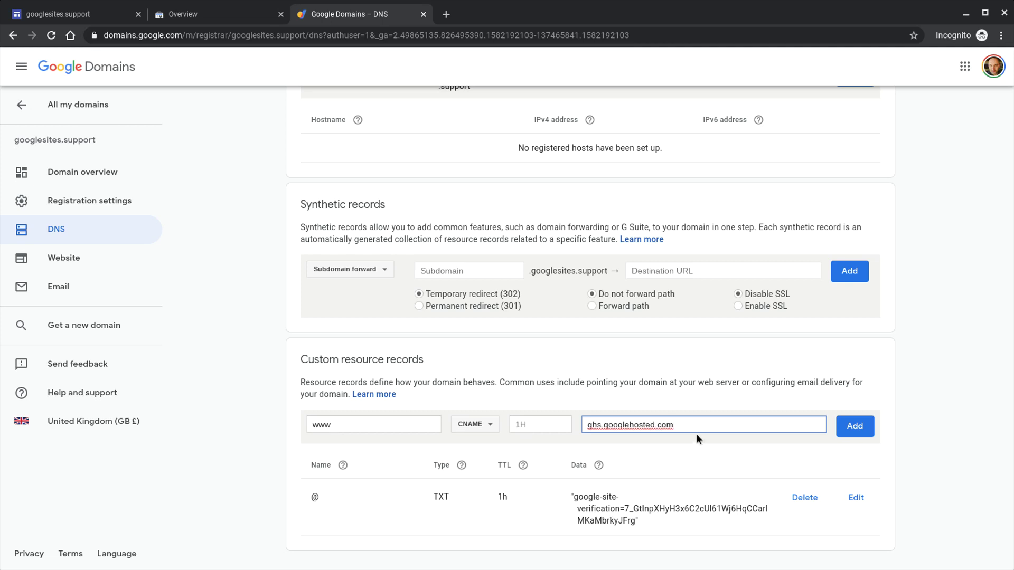
left_click(850, 432)
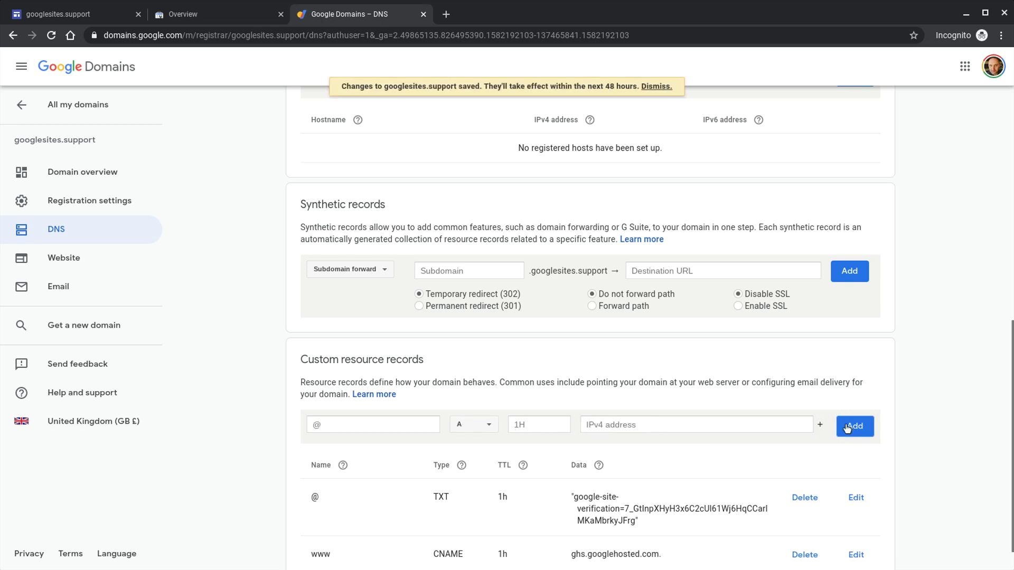
scroll(846, 428, "down", 1)
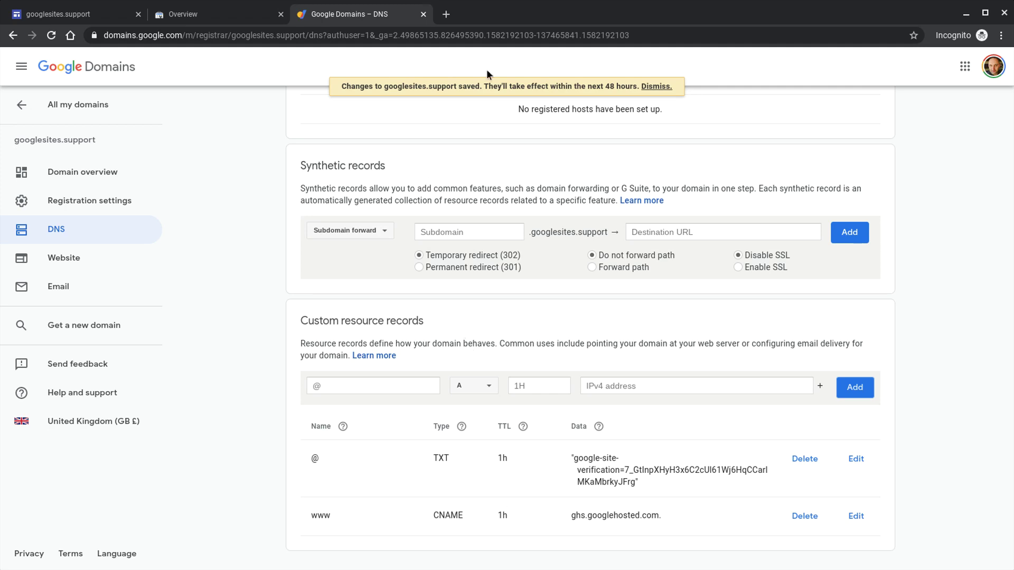
left_click(446, 14)
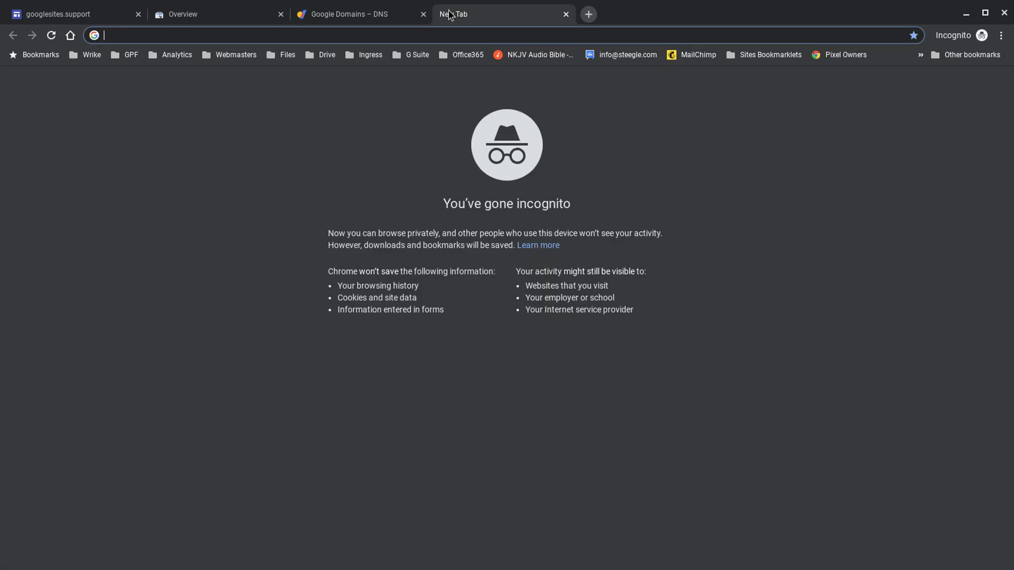
type("www.")
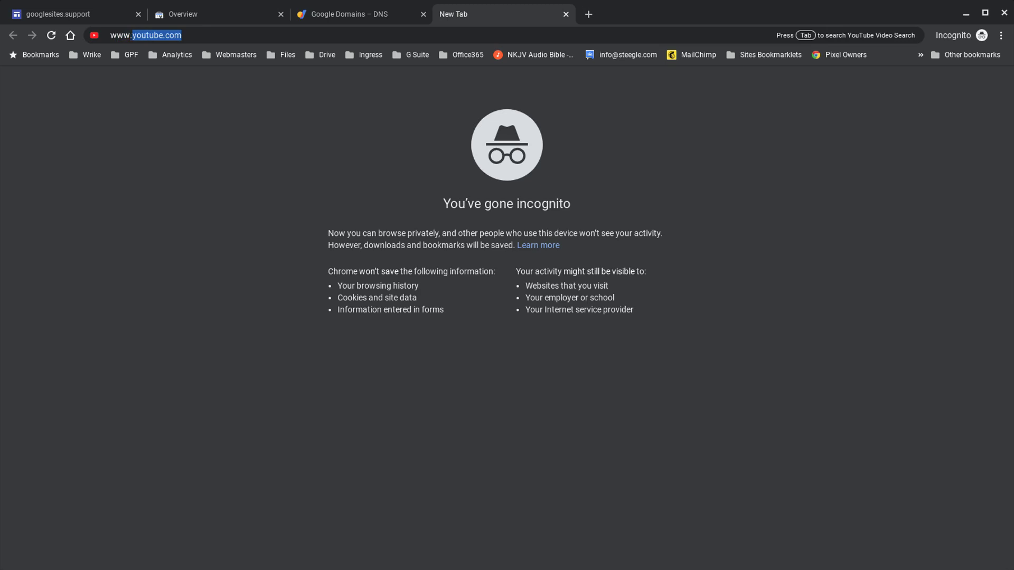
type("googlesites.support")
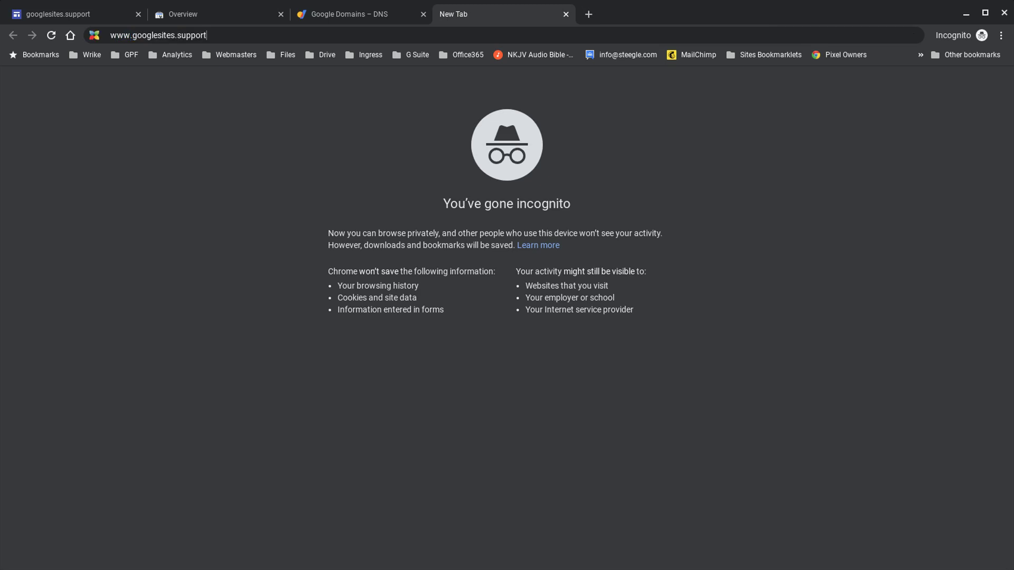
key("Return")
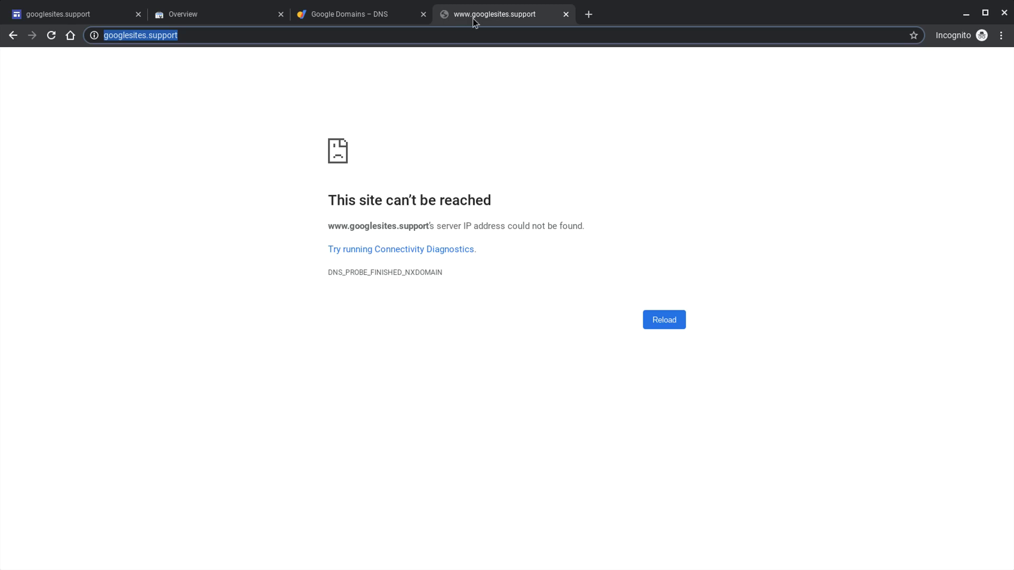
left_click(214, 35)
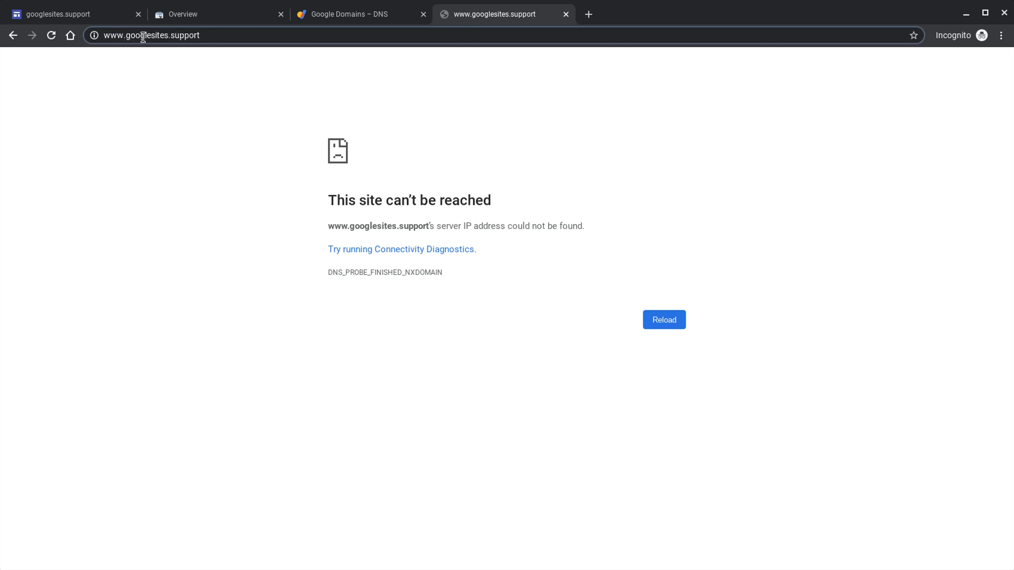
left_click_drag(125, 34, 80, 39)
key("BackSpace")
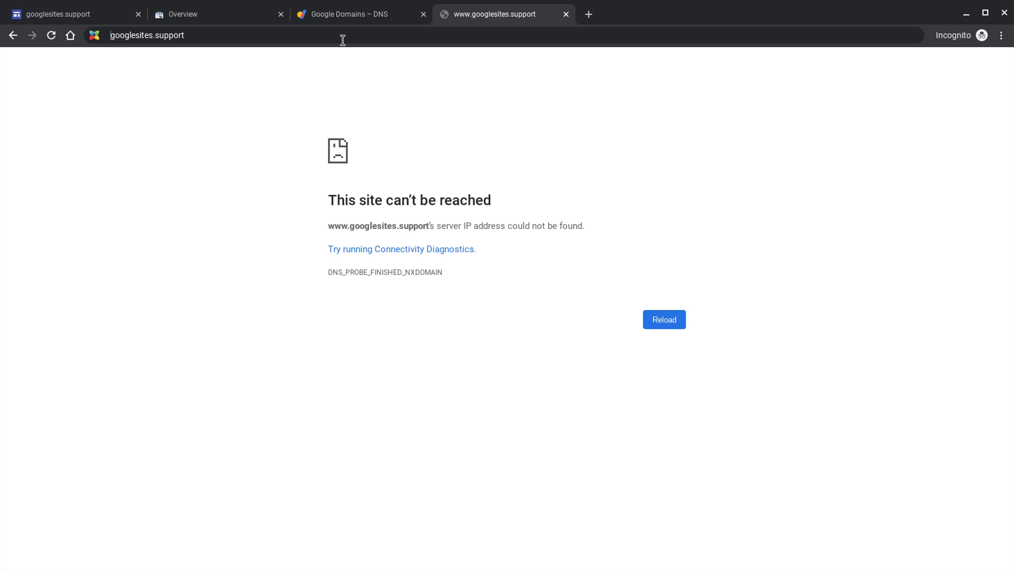
left_click(337, 20)
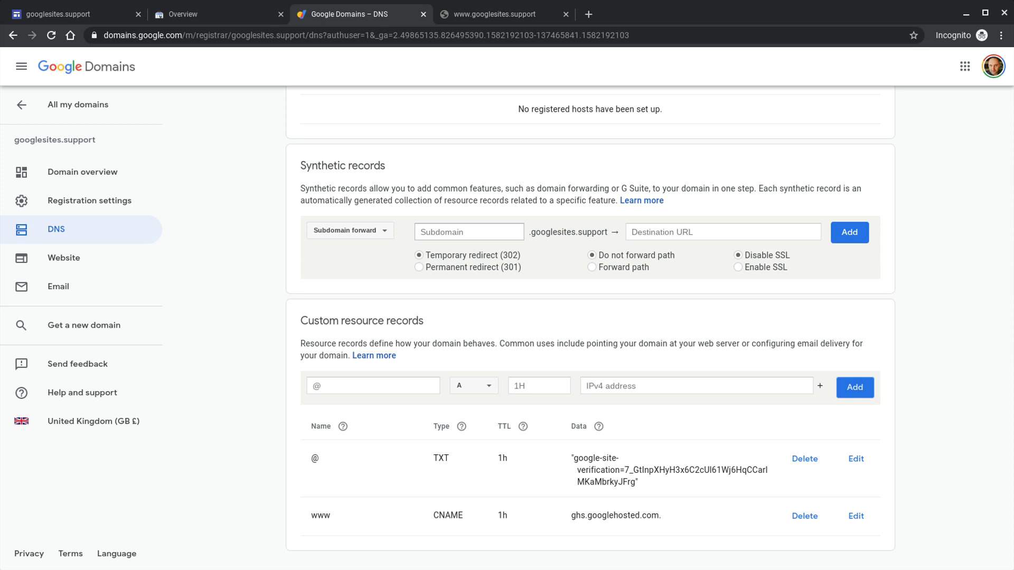
left_click(462, 231)
type("@")
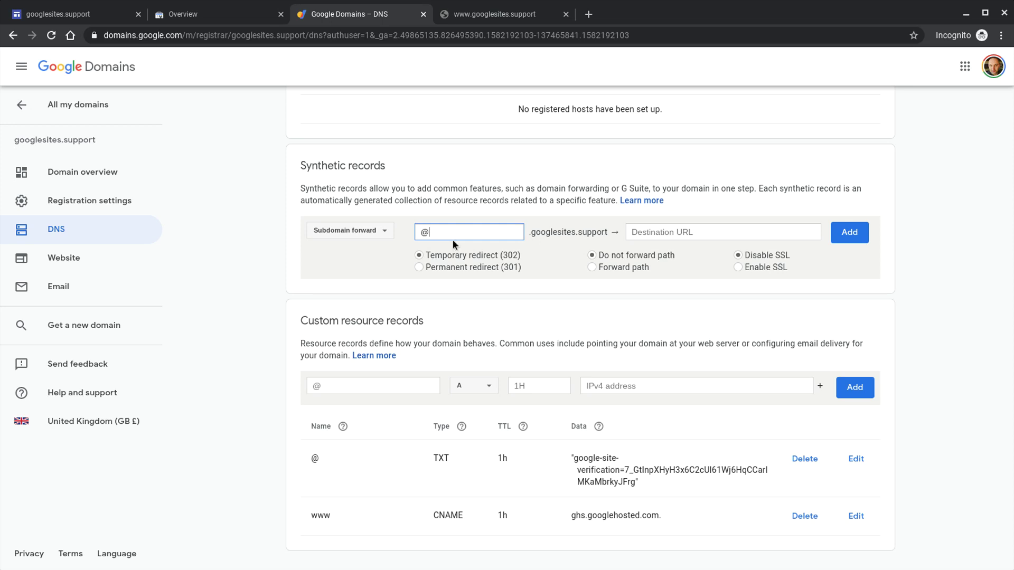
left_click(724, 231)
type("hh")
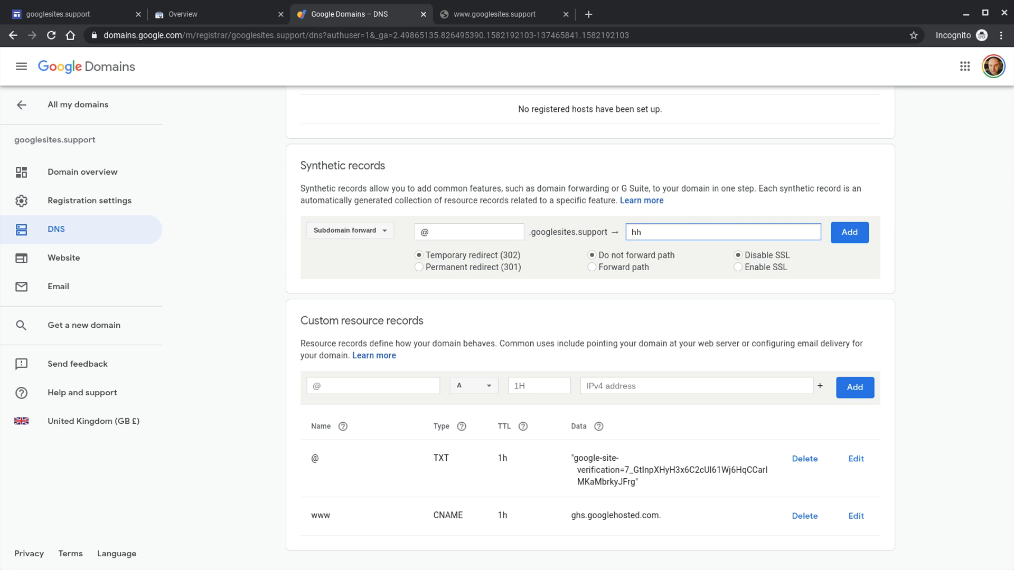
key("BackSpace")
type("ttps://www.googlesites.")
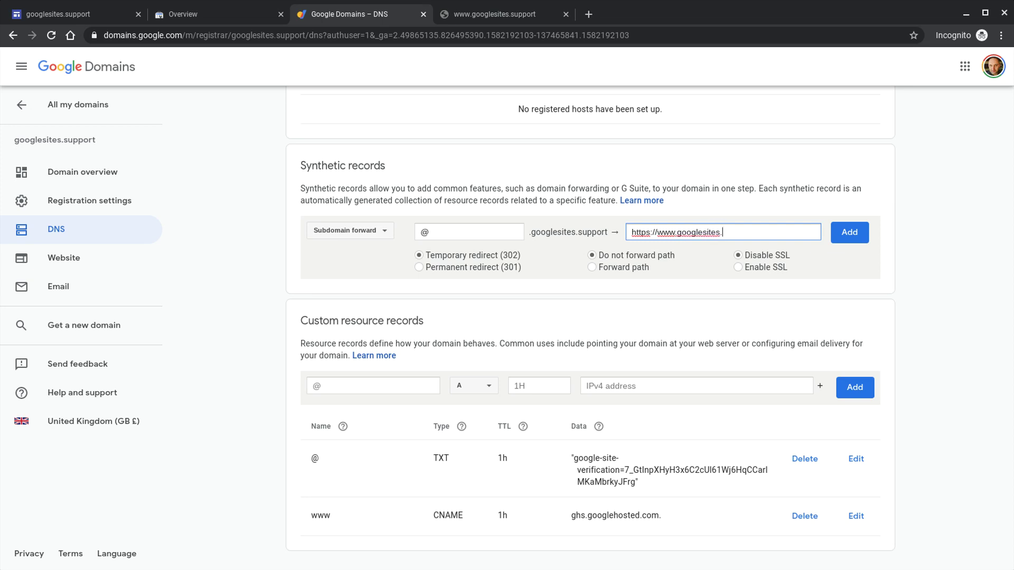
type("support")
left_click_drag(656, 231, 679, 231)
left_click(771, 236)
Choose permanent 301 redirect, forward path and SSL, then add the forward record
left_click(419, 267)
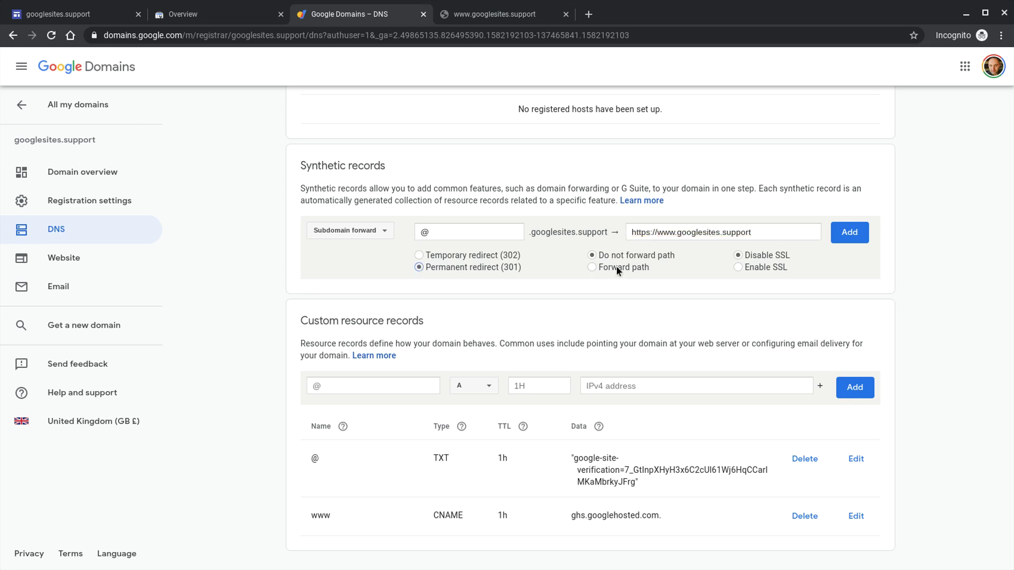
left_click(592, 267)
left_click(739, 268)
left_click(847, 235)
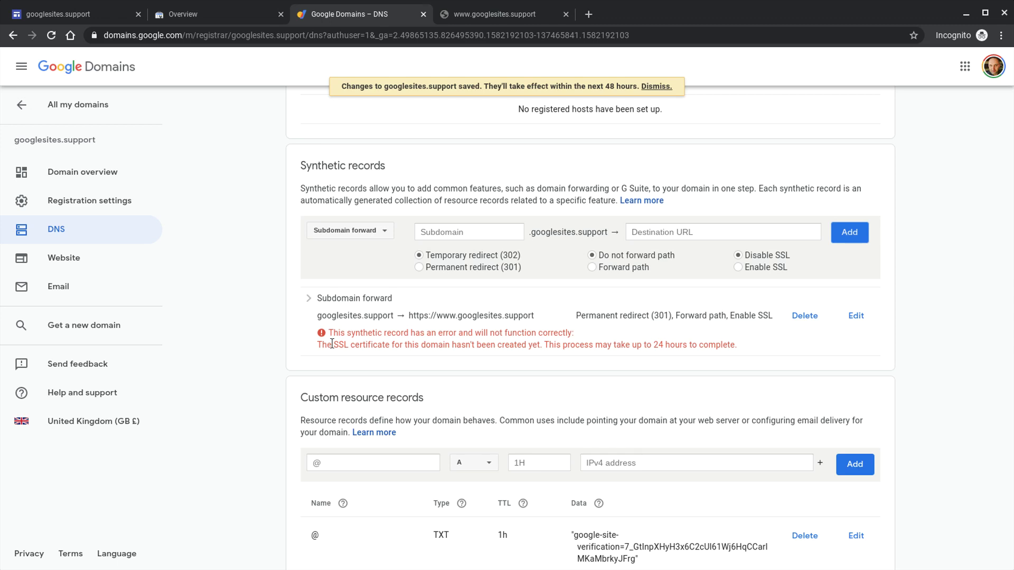
Fill in a custom A record with name @ and IPv4 address 174.129.25.170
scroll(779, 402, "down", 2)
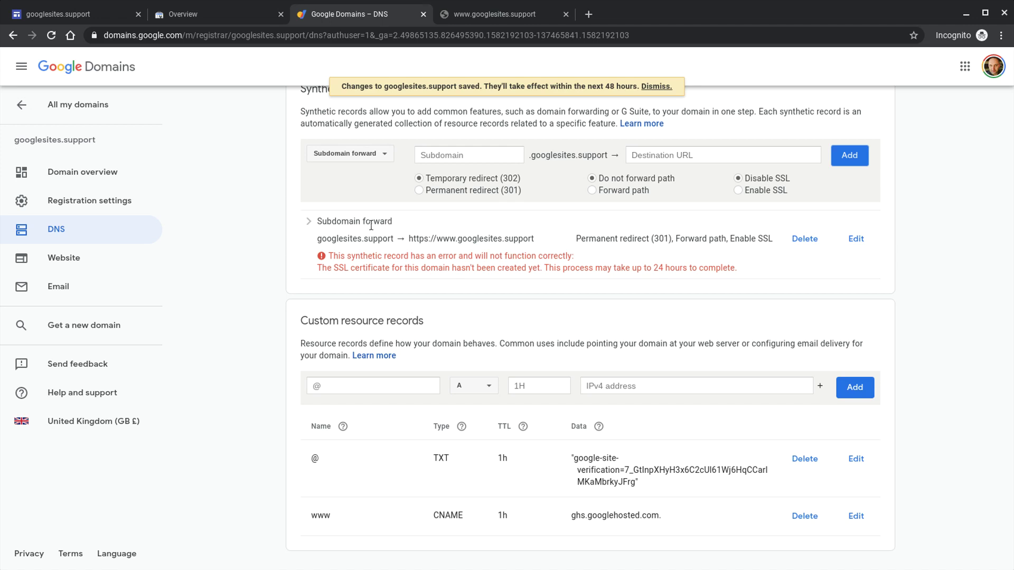
left_click(389, 381)
type("@")
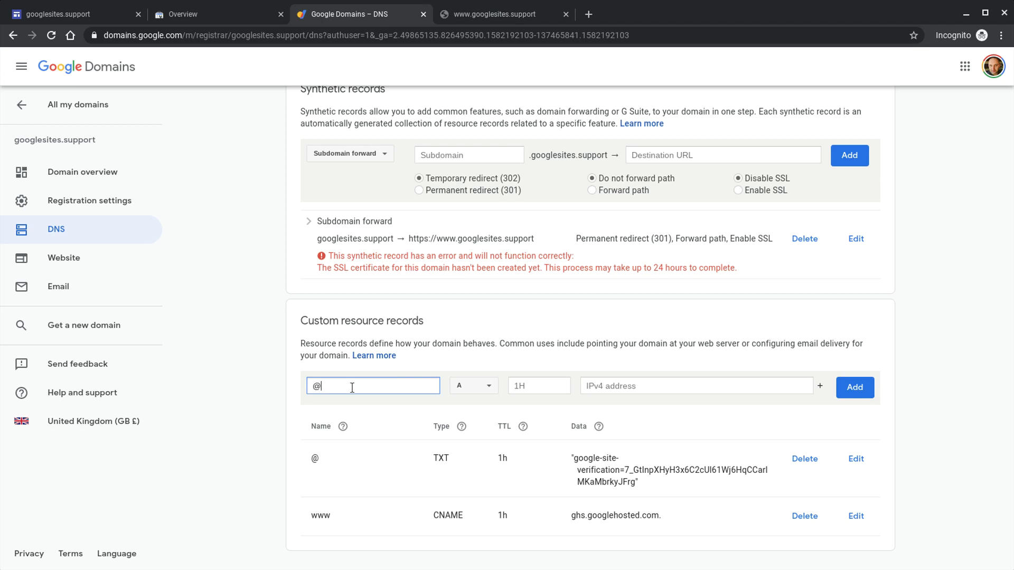
left_click(478, 391)
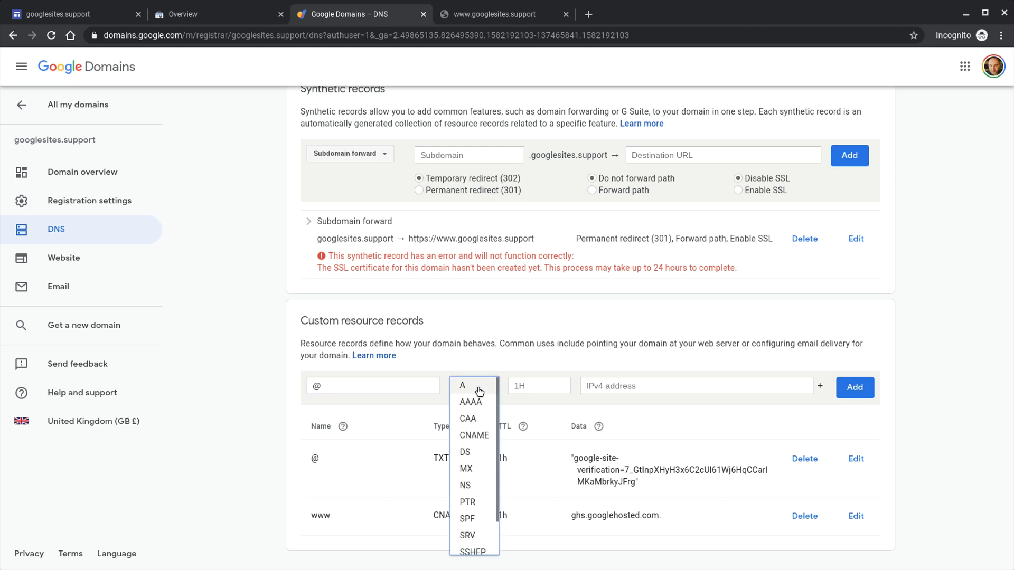
left_click(477, 387)
left_click(628, 387)
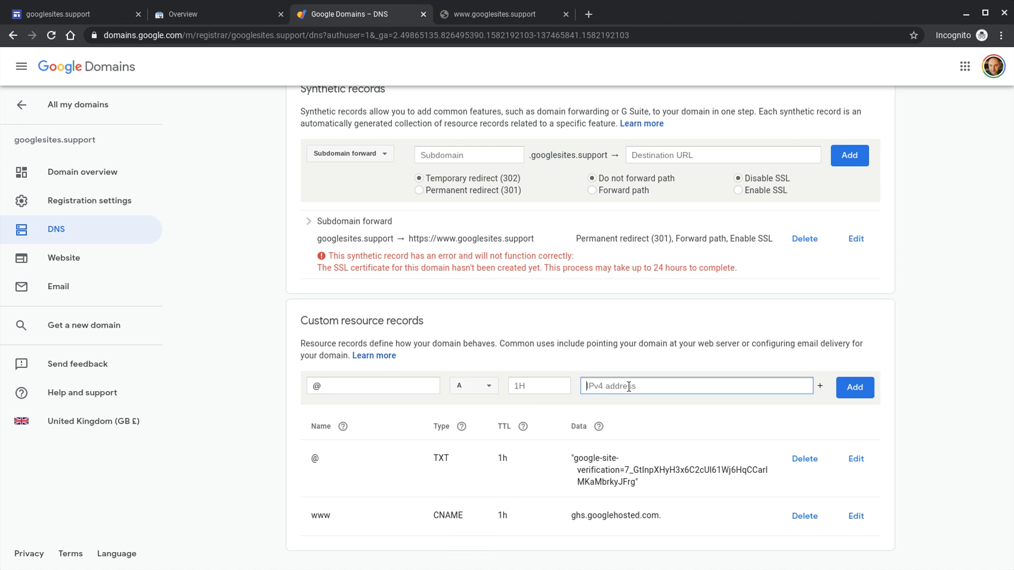
type("174.129.25.170")
left_click(495, 17)
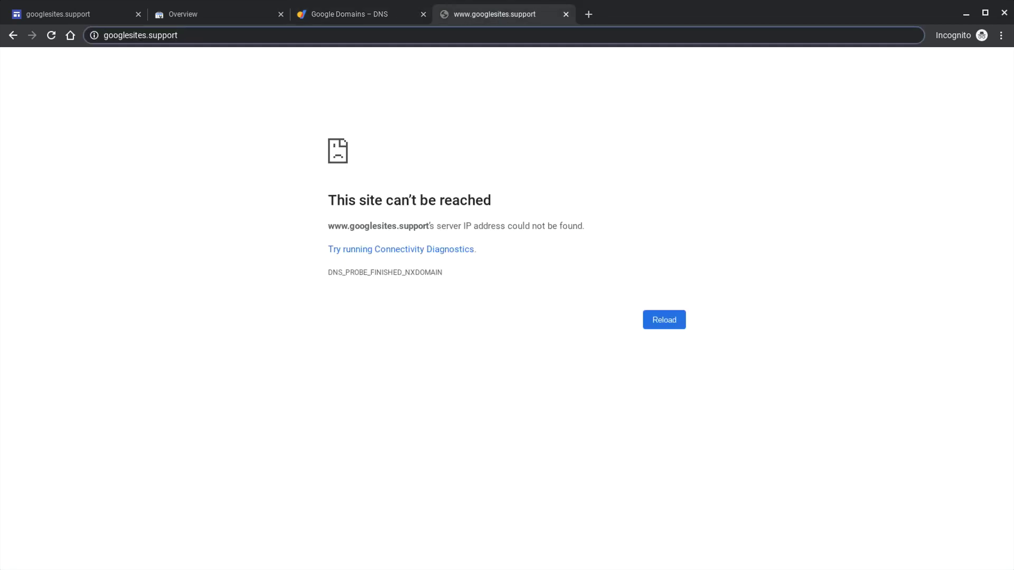
type("ww")
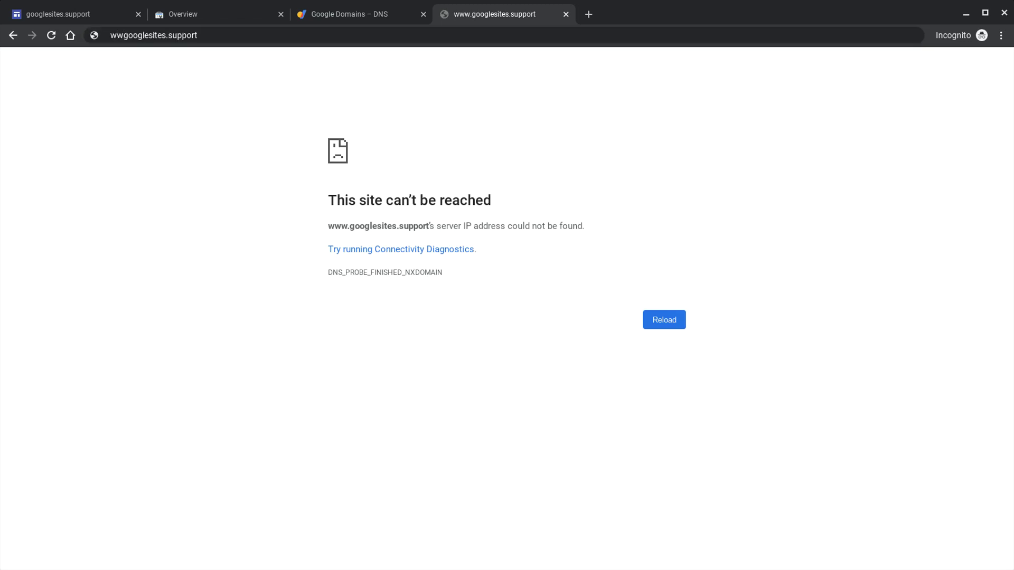
type("w.")
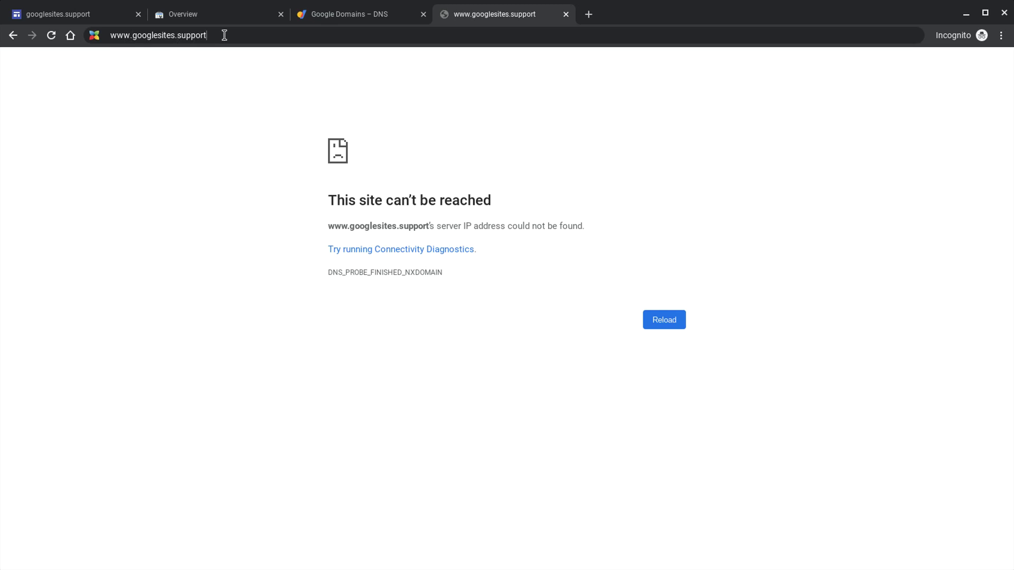
key("Return")
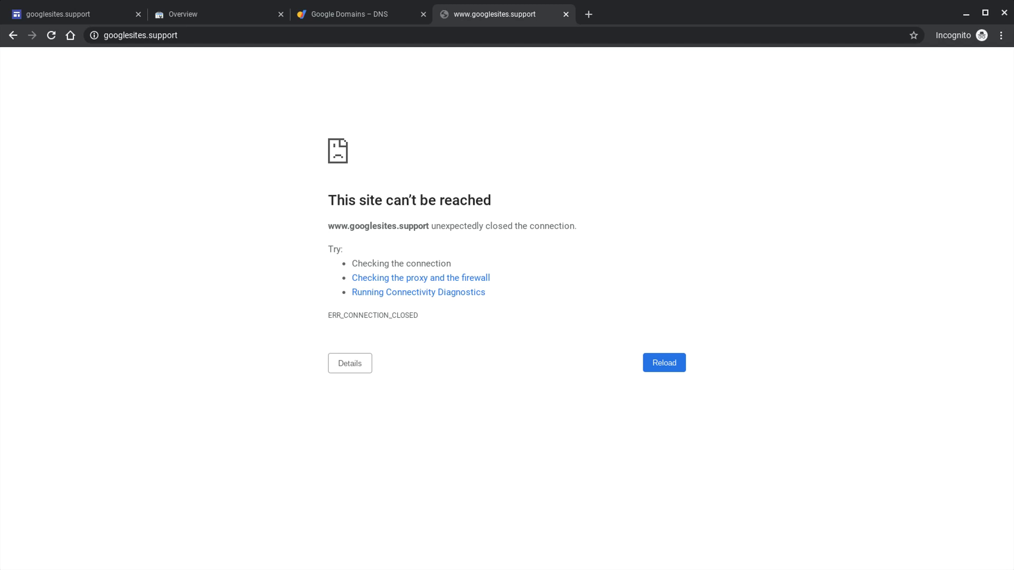
key("F5")
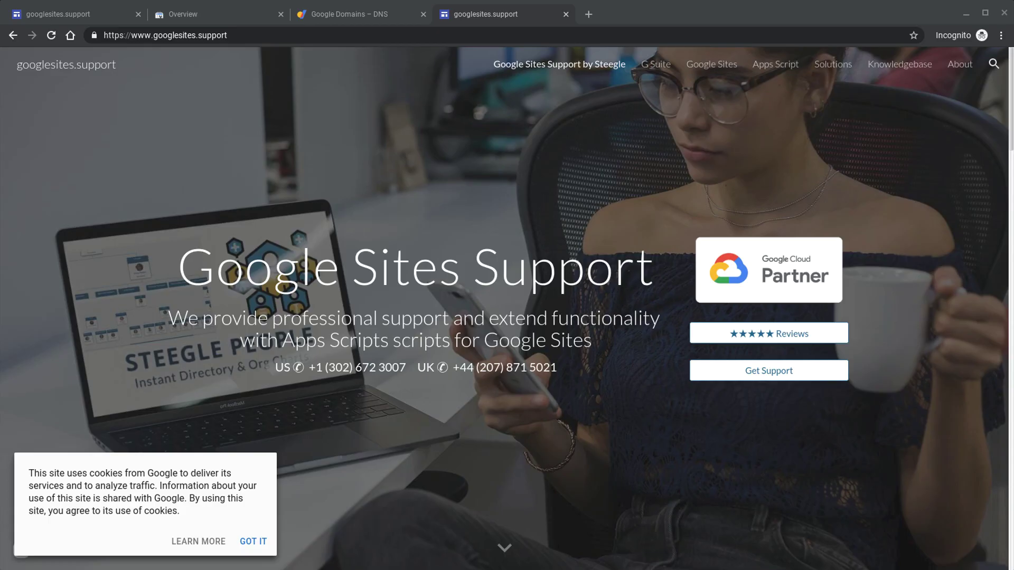
left_click(467, 20)
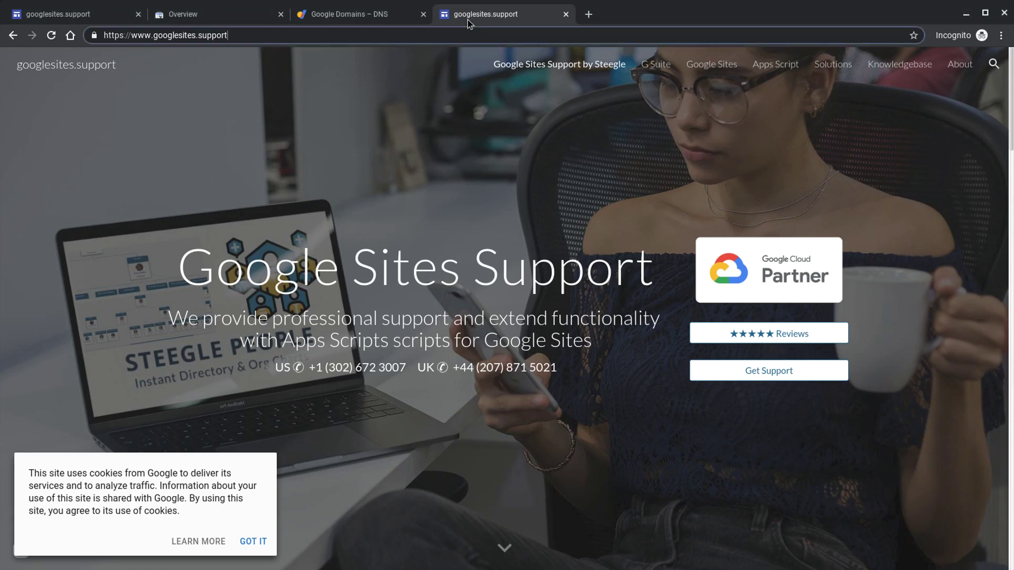